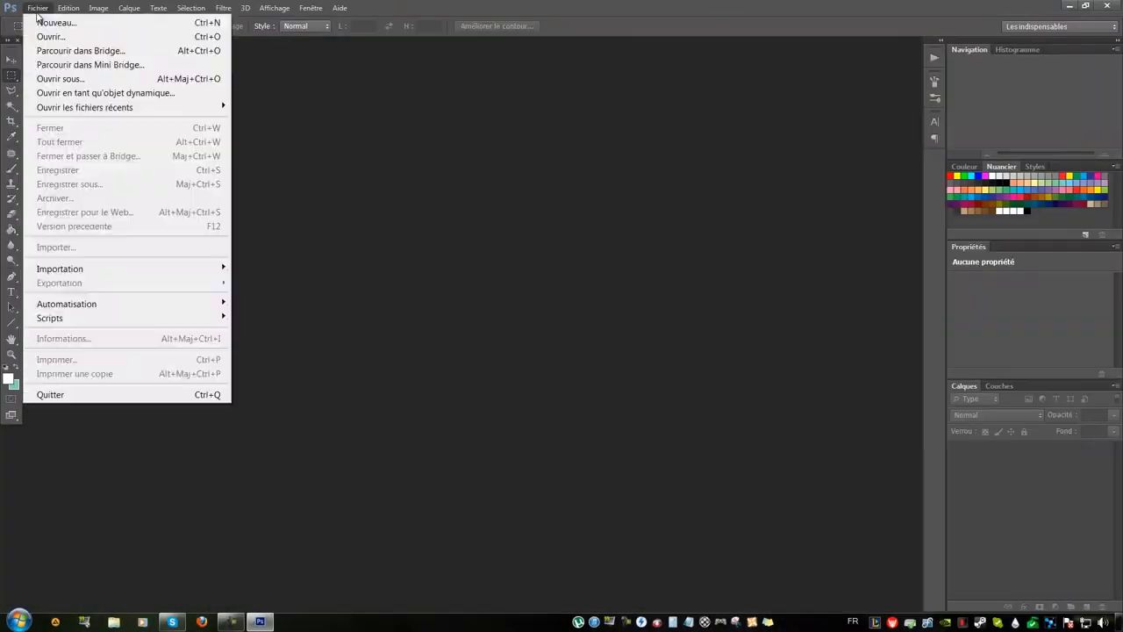
Start a new blank document from the Photoshop CS6 start screen
left_click(50, 20)
Create a new 1920×1080 blank banner canvas
type("080")
key("Return")
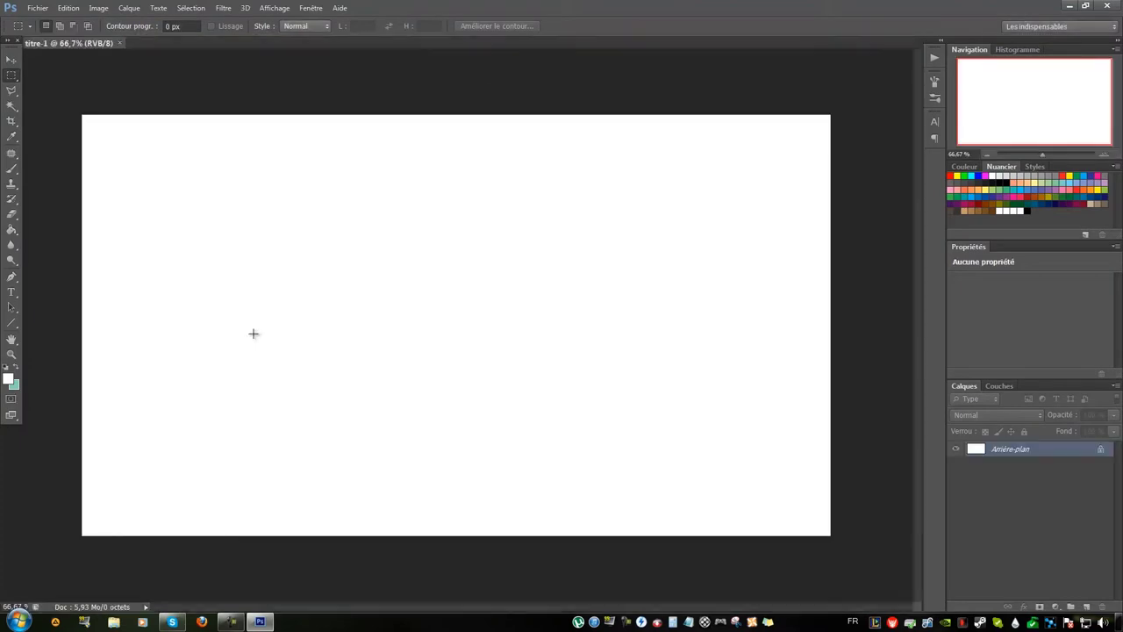
key("ctrl+o")
Open the armored bear render from the GFX > Renders folder
left_click(356, 79)
double_click(558, 163)
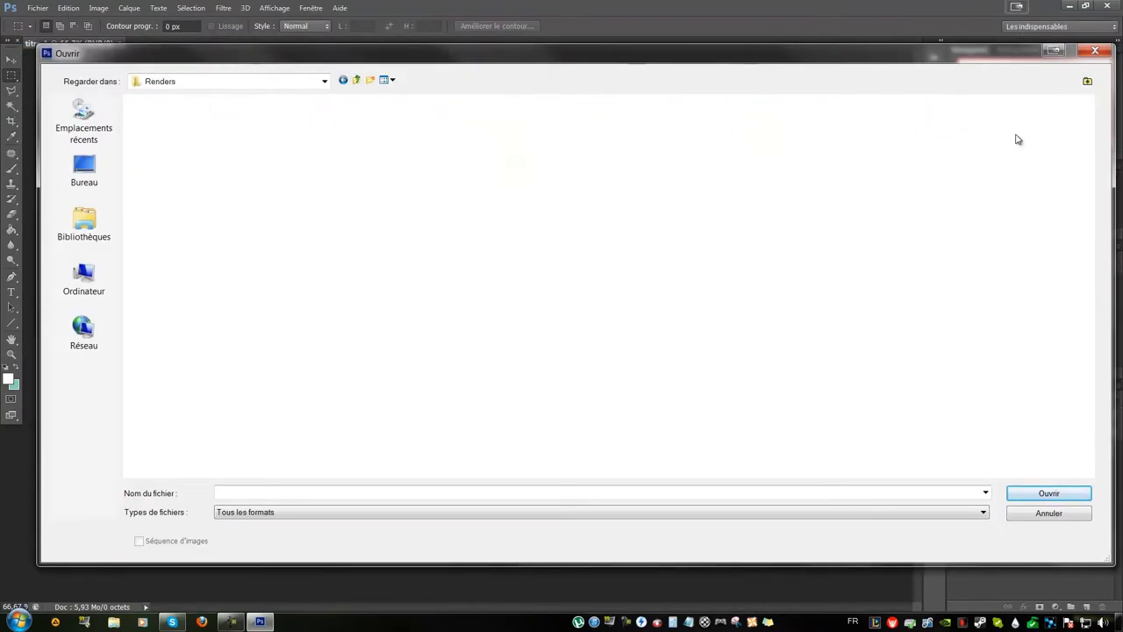
double_click(1003, 136)
double_click(764, 230)
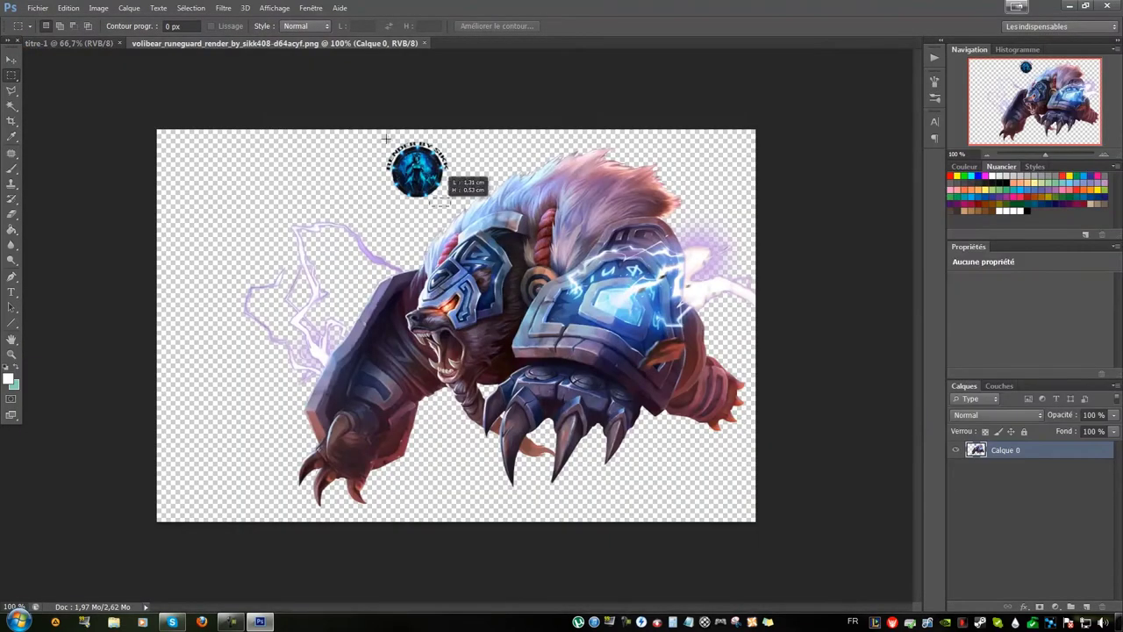
Drag the bear render into the banner, enlarge it and position it on the right
left_click(11, 58)
left_click_drag(456, 324, 597, 360)
left_click_drag(772, 482, 805, 511)
key("Return")
left_click_drag(821, 158, 728, 301)
key("Escape")
mouse_move(754, 439)
left_mouse_down()
mouse_move(773, 470)
mouse_move(759, 408)
left_mouse_up()
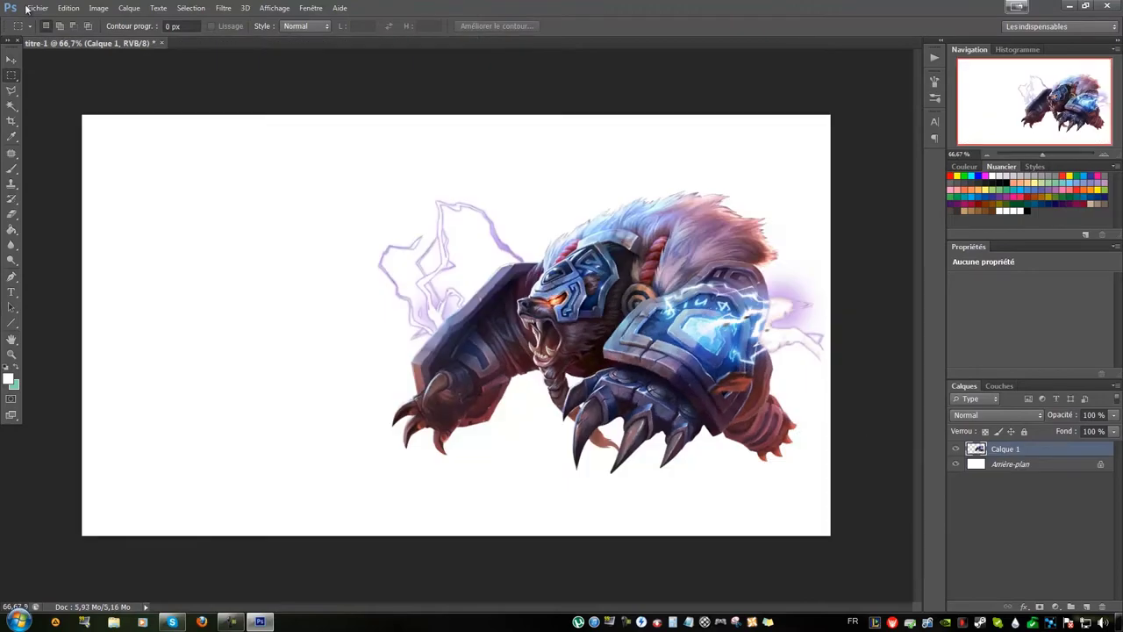
Return to the Open dialog and go up to the parent folder
key("m")
key("ctrl+o")
key("BackSpace")
Browse the Textures folder, then close the Open dialog without picking a file
double_click(161, 238)
scroll(689, 225, "down", 15)
scroll(696, 217, "up", 3)
scroll(697, 254, "up", 5)
scroll(890, 275, "up", 5)
scroll(898, 308, "up", 5)
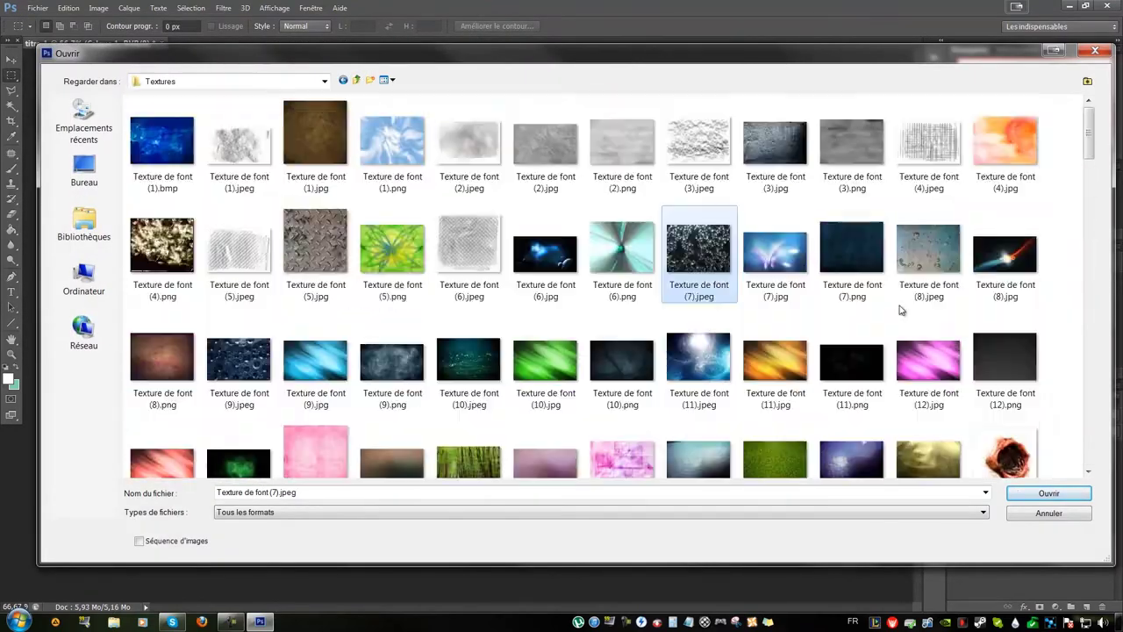
left_click(1095, 51)
Apply a pale lilac-to-light-blue gradient, then place the blue texture at the top-left
left_click_drag(11, 230, 94, 244)
left_click(69, 227)
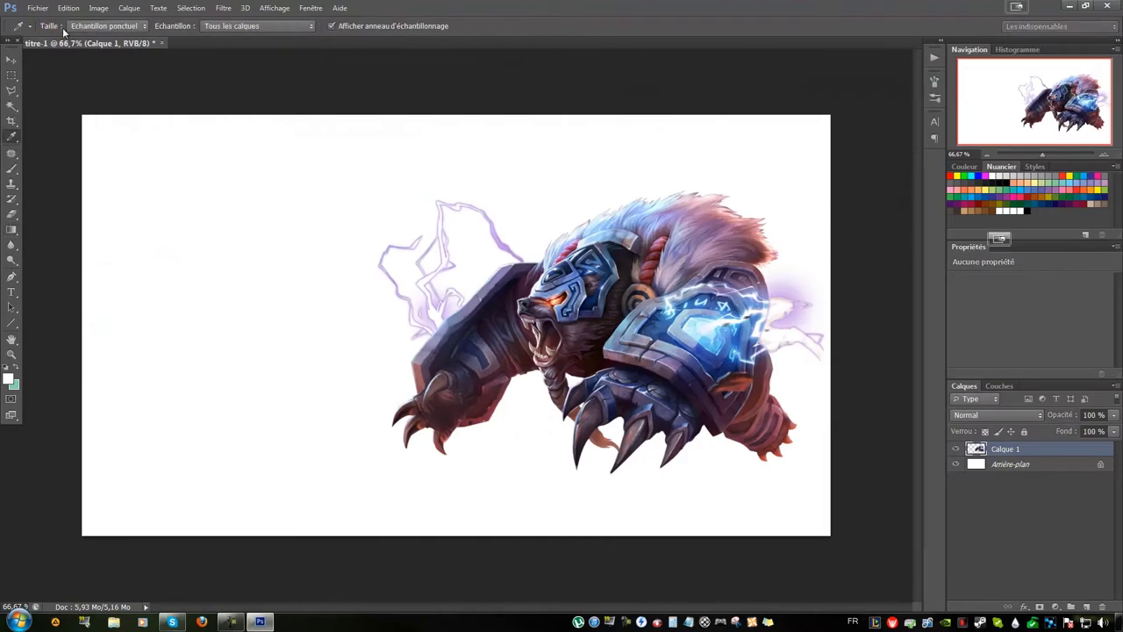
left_click(70, 26)
left_click(884, 490)
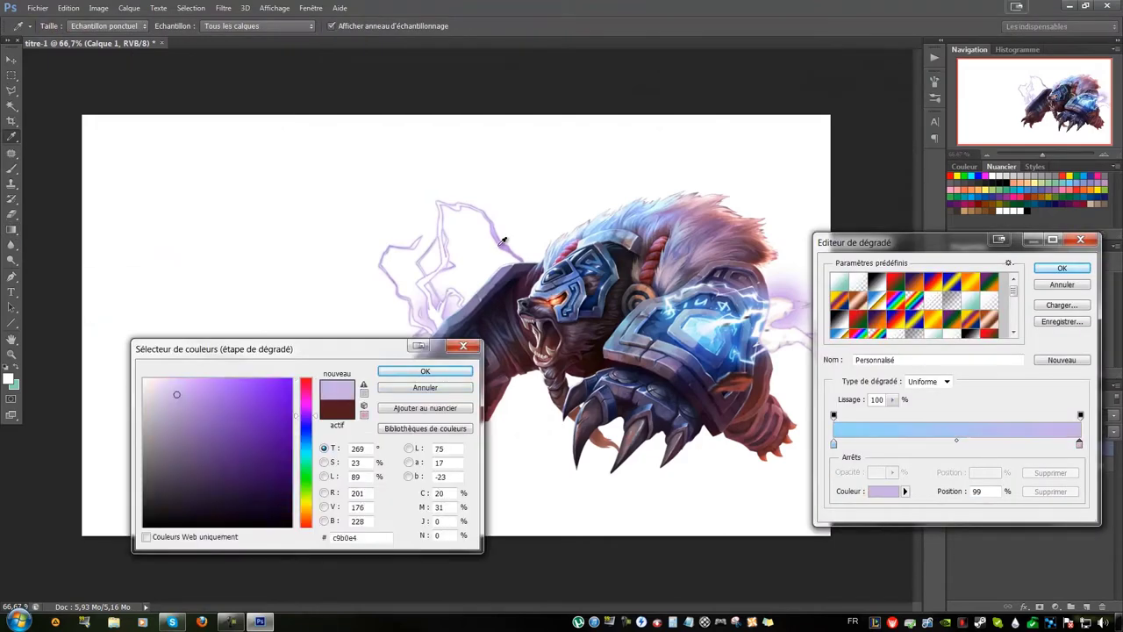
left_click(426, 369)
left_click(1062, 268)
left_click(1010, 463)
key("alt+bracketright")
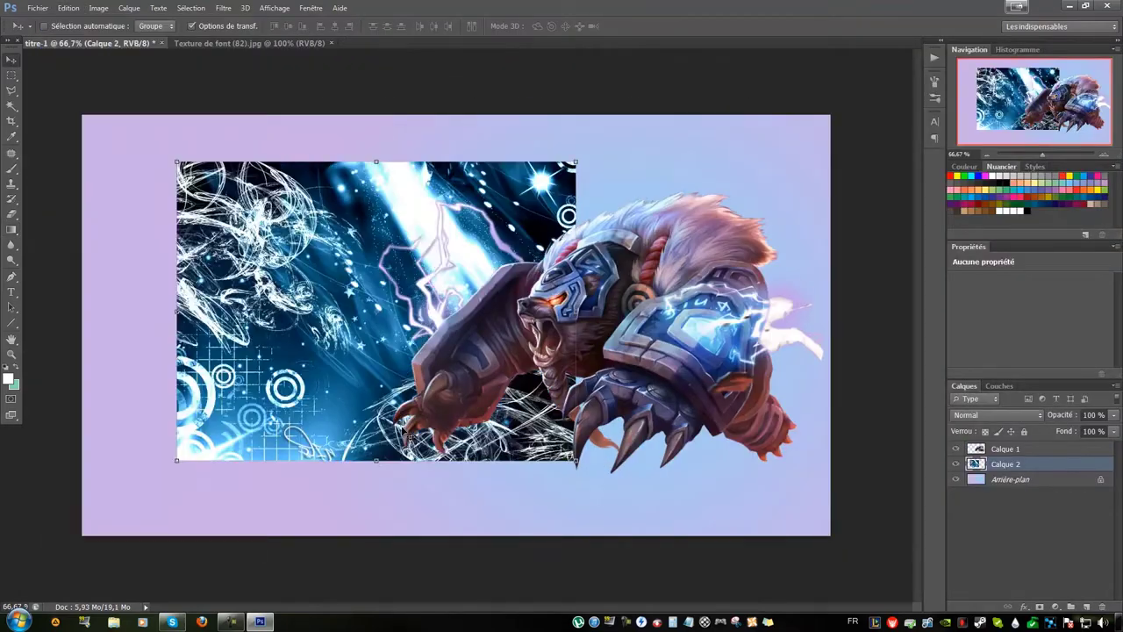
left_click_drag(377, 307, 282, 262)
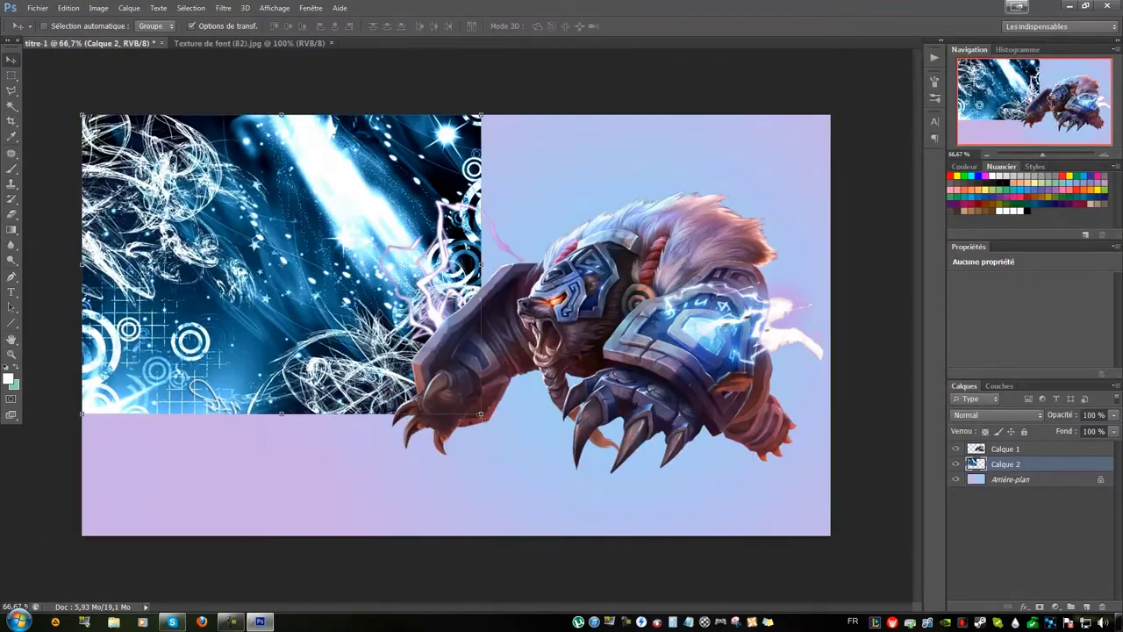
Scale the texture to cover the banner and set its blend mode to Incrustation
key("ctrl+t")
mouse_move(482, 416)
left_mouse_down()
mouse_move(860, 516)
mouse_move(833, 535)
left_mouse_up()
left_click(996, 414)
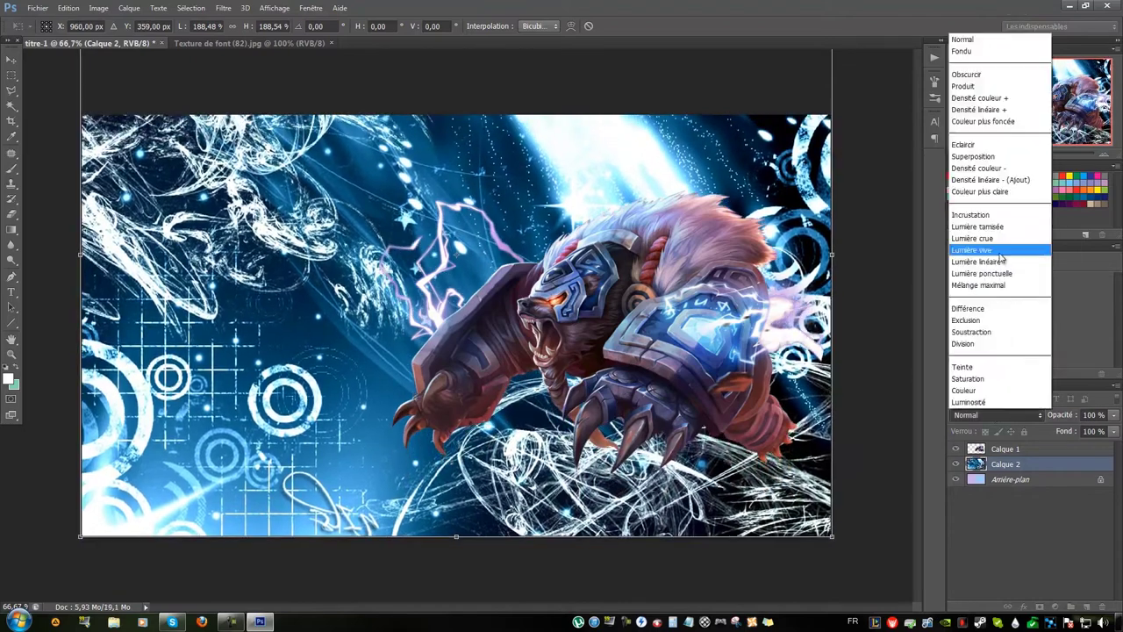
left_click(1001, 251)
left_click(996, 415)
left_click(979, 215)
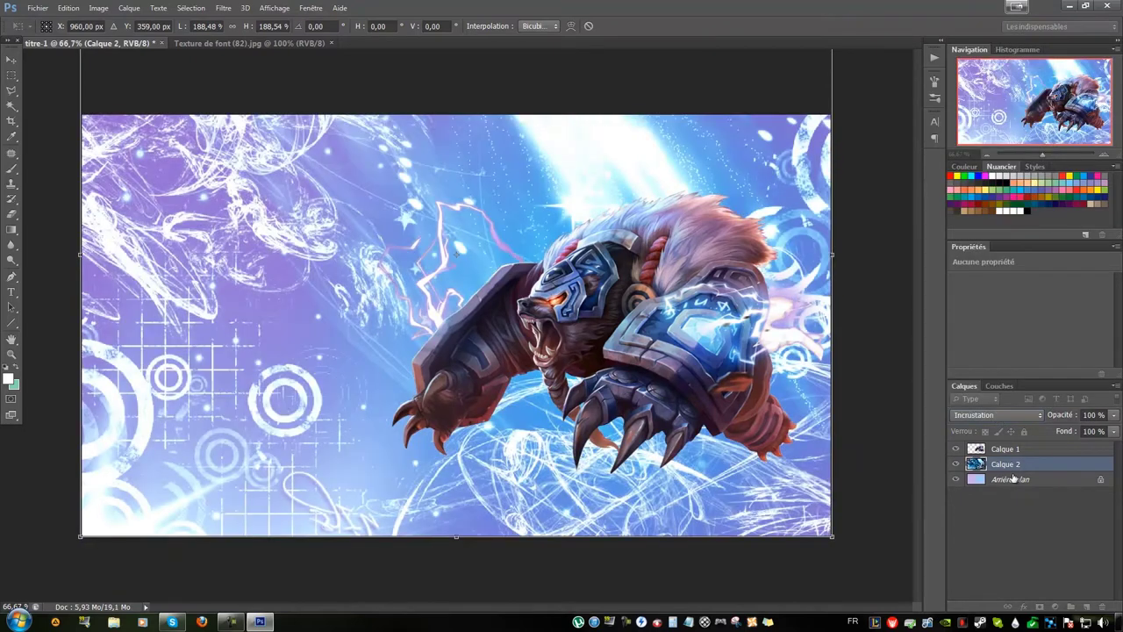
Duplicate the texture layer and apply a Gaussian blur to the copy
right_click(1010, 464)
left_click(828, 181)
left_click(996, 414)
left_click(966, 143)
left_click(223, 8)
left_click(456, 219)
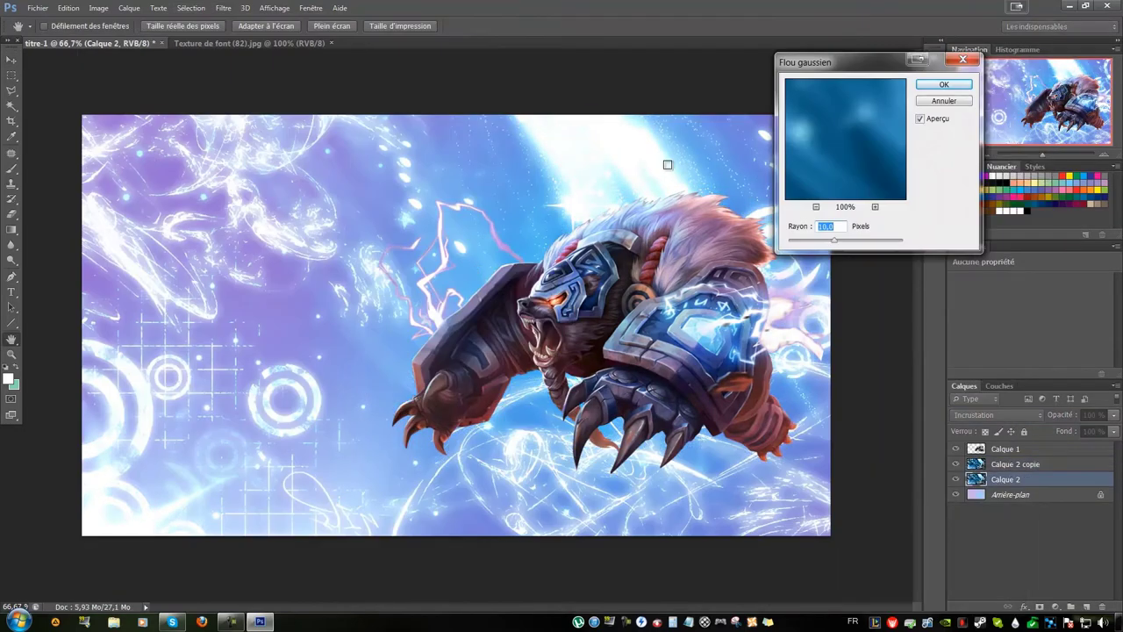
left_click(944, 84)
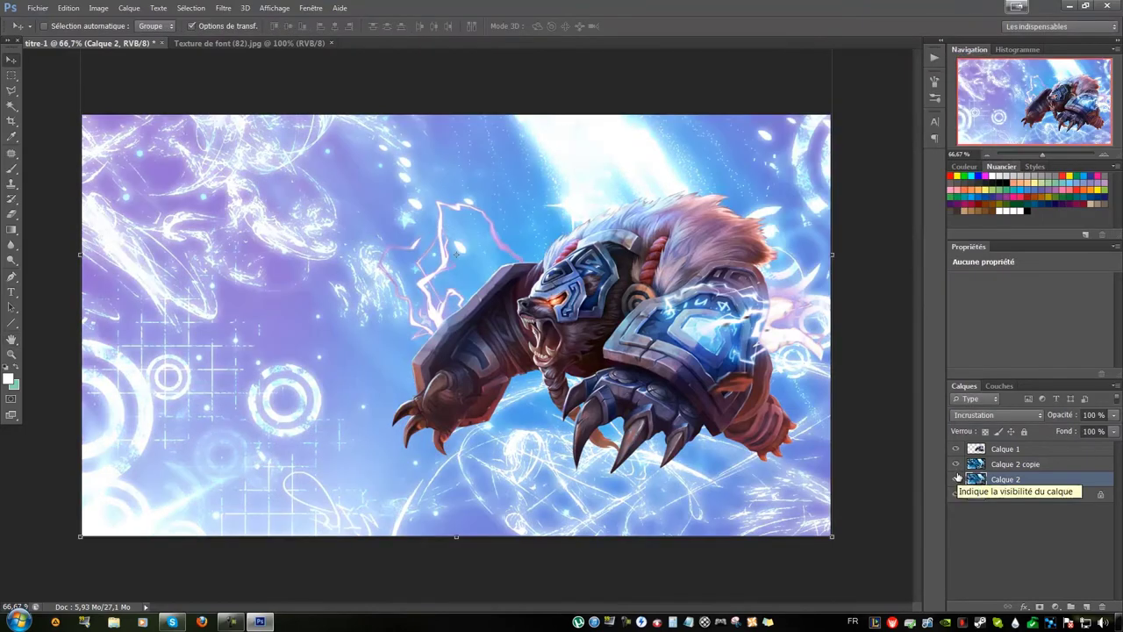
Add a second texture over the banner, blended as Incrustation at 70% opacity
left_click(37, 8)
left_click(52, 40)
double_click(571, 307)
mouse_move(176, 180)
left_mouse_down()
mouse_move(321, 243)
mouse_move(392, 369)
mouse_move(835, 424)
left_mouse_up()
left_click(996, 415)
left_click(985, 151)
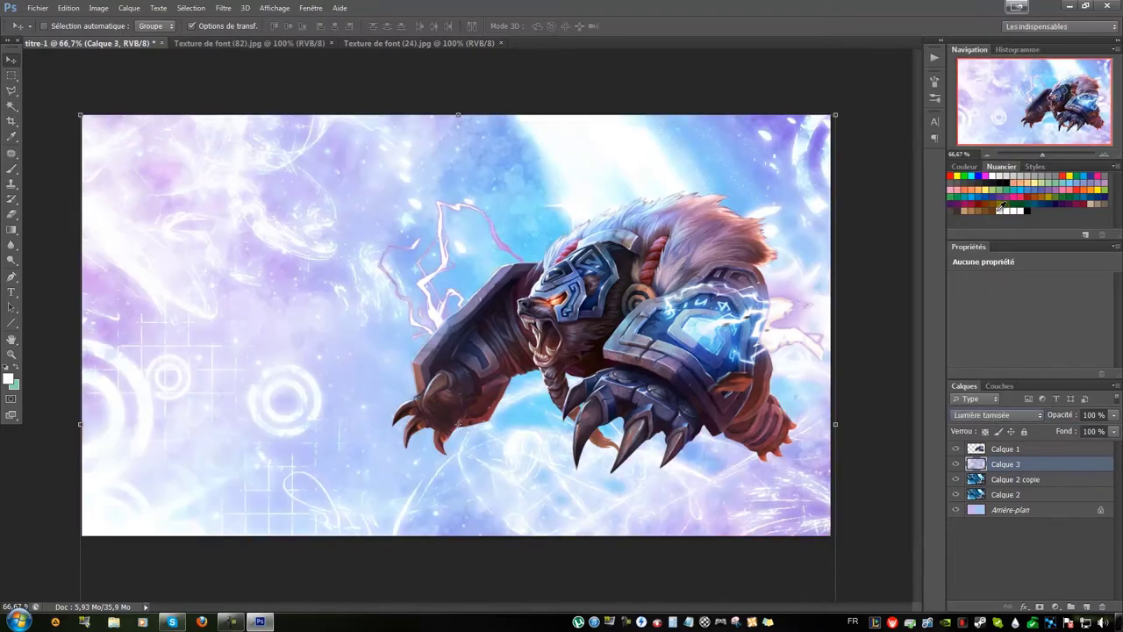
key("alt+shift+o")
key("7")
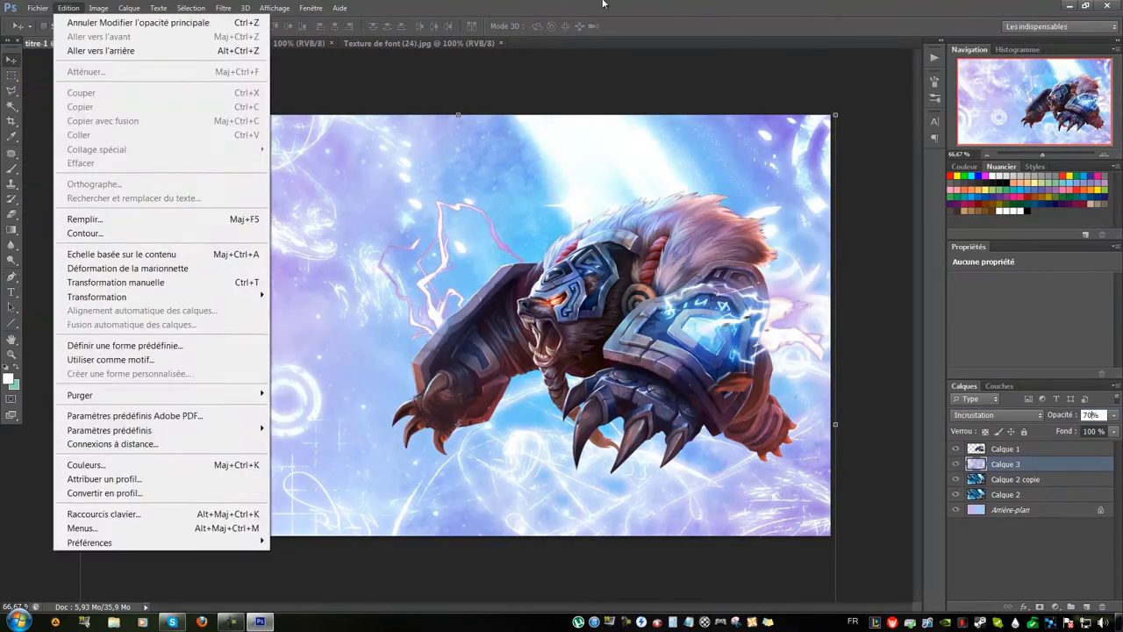
key("p")
Open Néons (3).png from the SFX effects folder
left_click(38, 8)
left_click(53, 40)
left_click(356, 80)
double_click(465, 150)
double_click(314, 239)
left_click(793, 163)
double_click(793, 162)
Bring the neon image into the banner and shrink it over the bear's claws
key("v")
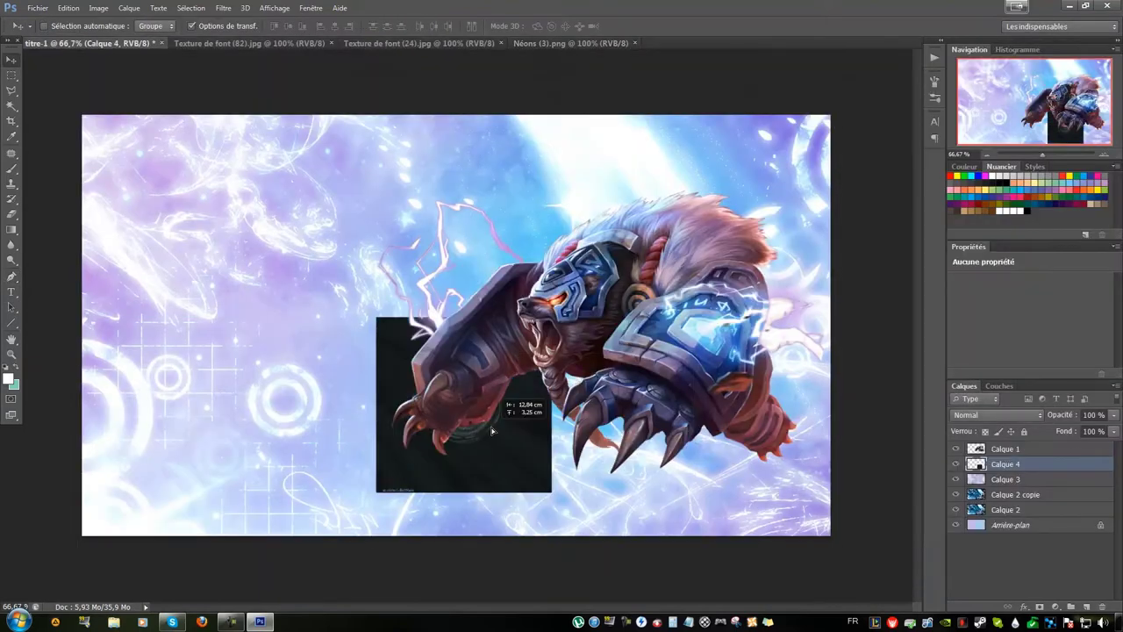
left_click_drag(318, 270, 447, 413)
left_click(996, 414)
left_click(985, 151)
left_click_drag(535, 501, 515, 482)
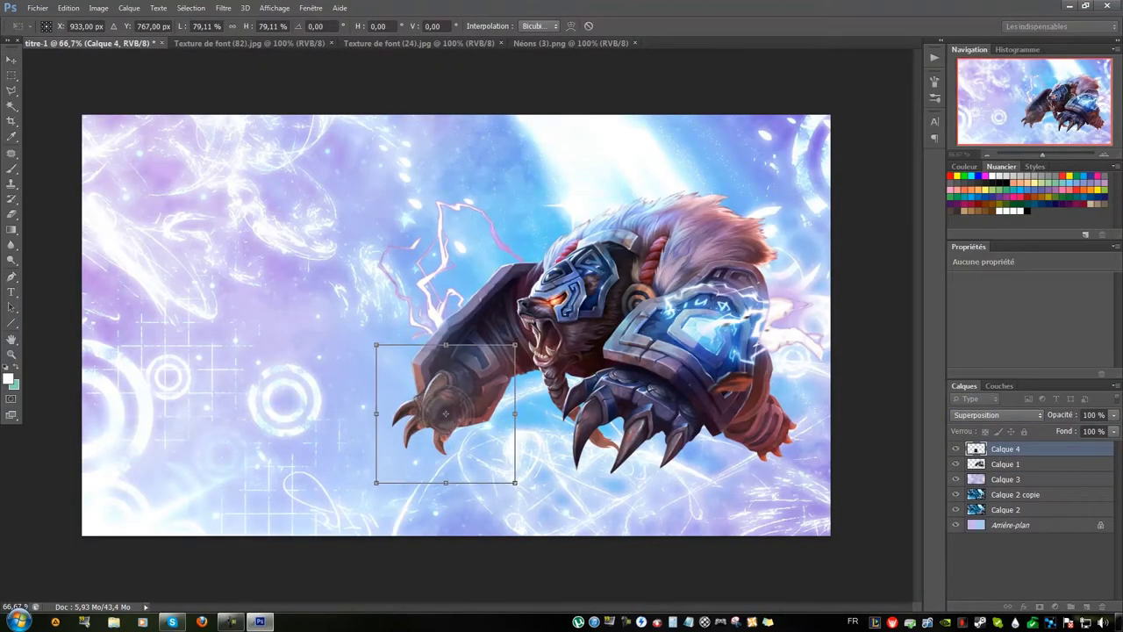
key("Return")
Duplicate the neon layer, blend it as Superposition over the left claw, and close the source
right_click(1018, 449)
left_click(981, 409)
left_click(983, 158)
left_click_drag(452, 413, 479, 435)
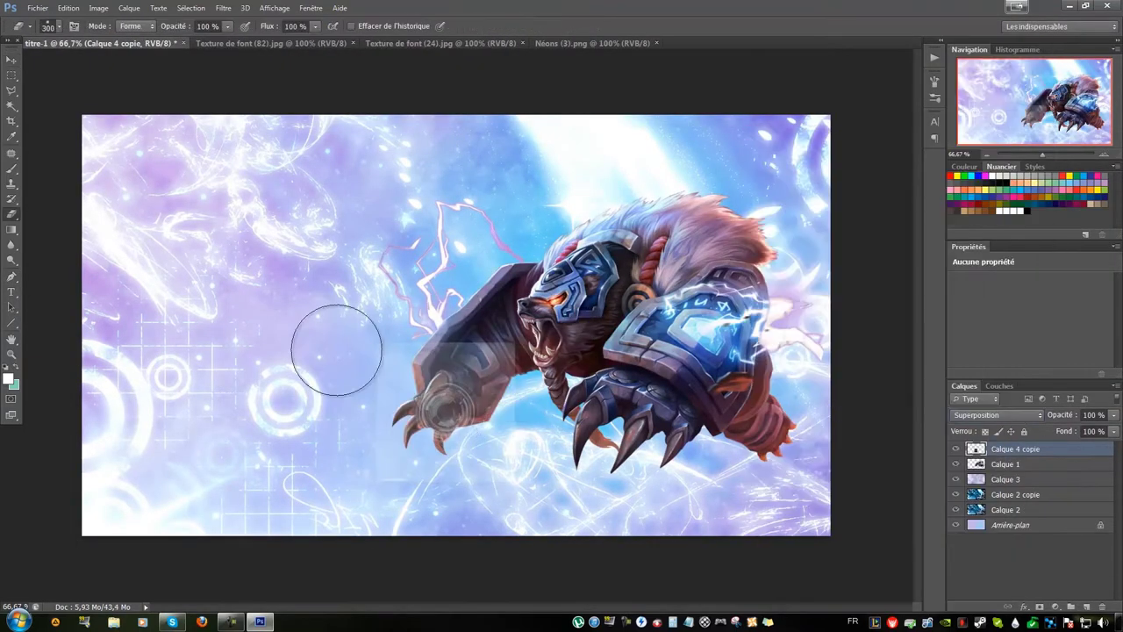
left_click(317, 43)
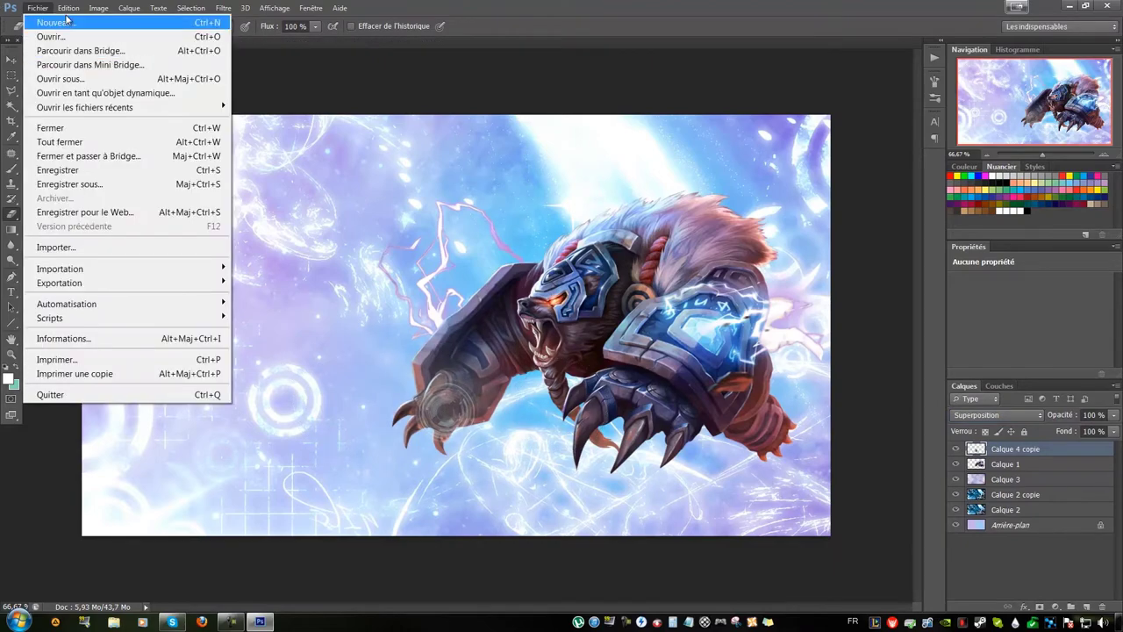
On a new layer, stamp a light streak on the claw with a 200 px Formes d'outil variées brush
key("ctrl+shift+alt+n")
key("b")
right_click(488, 408)
left_click(626, 417)
left_click(730, 323)
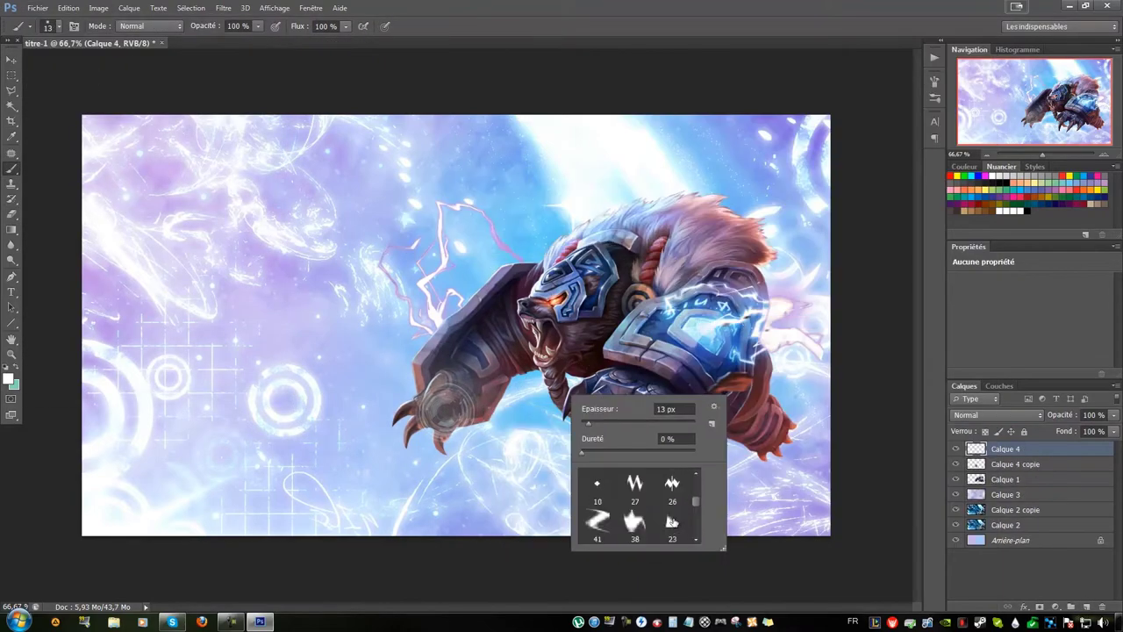
right_click(443, 427)
type("0")
key("Return")
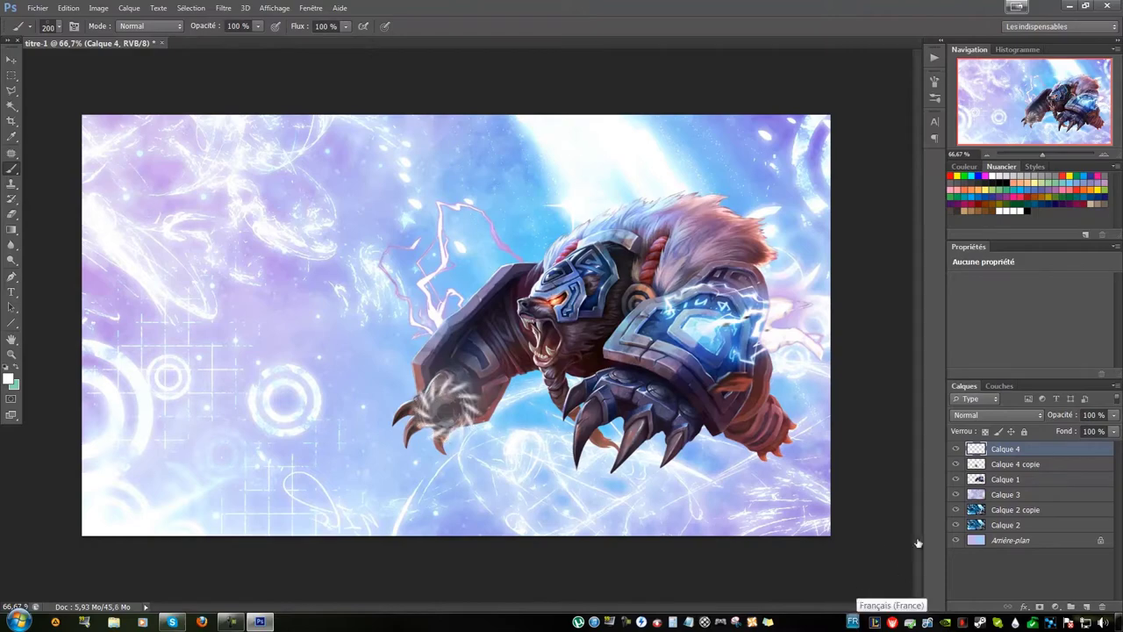
left_click(11, 62)
Rotate the streak, merge it down, and Gaussian-blur the claw glow layer
key("ctrl+t")
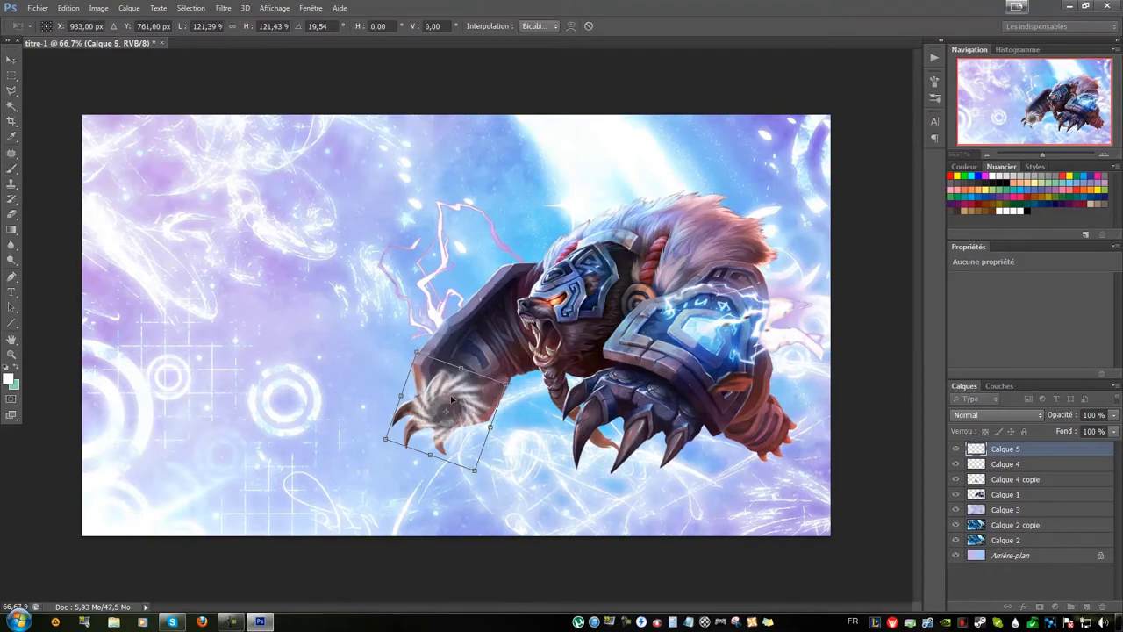
key("Return")
key("ctrl+e")
left_click(1006, 448)
left_click(224, 8)
left_click(250, 18)
key("Return")
Brush a soft round haze around the claws on a new layer, then open Néons (6).png
left_click(12, 74)
right_click(11, 167)
left_click(53, 151)
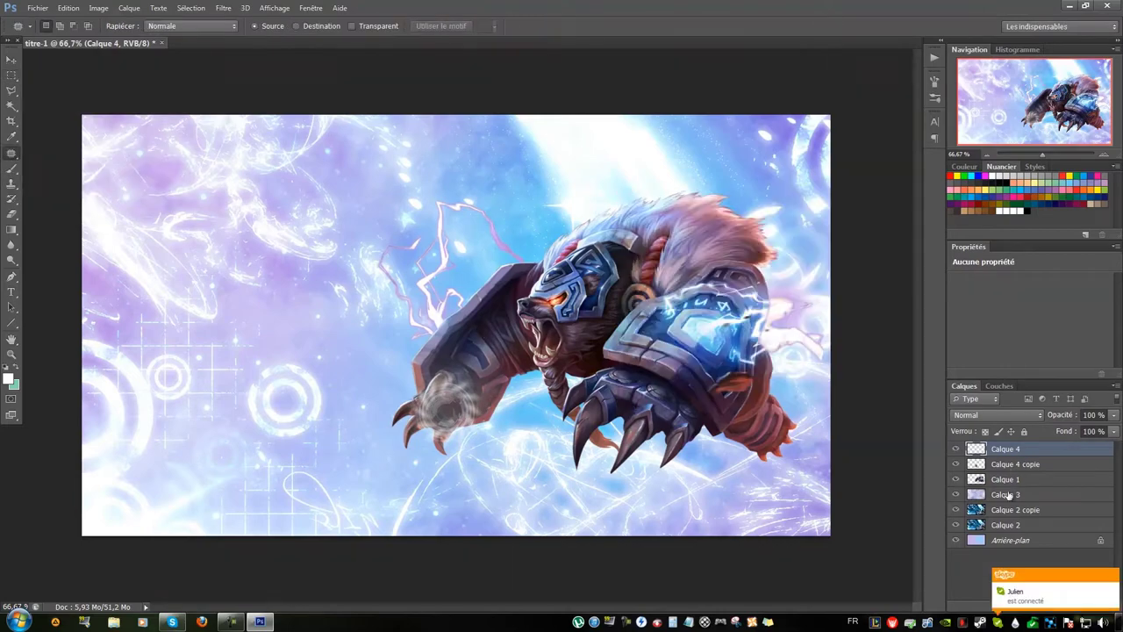
left_click(1006, 494)
key("ctrl+shift+alt+n")
right_click(354, 351)
left_click(384, 246)
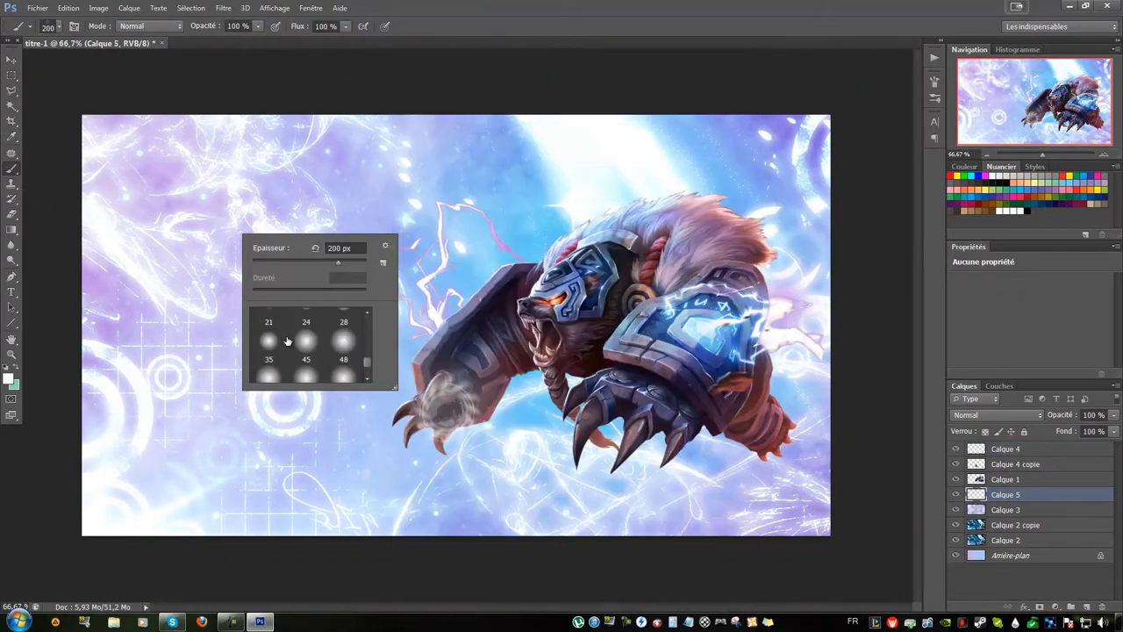
double_click(306, 343)
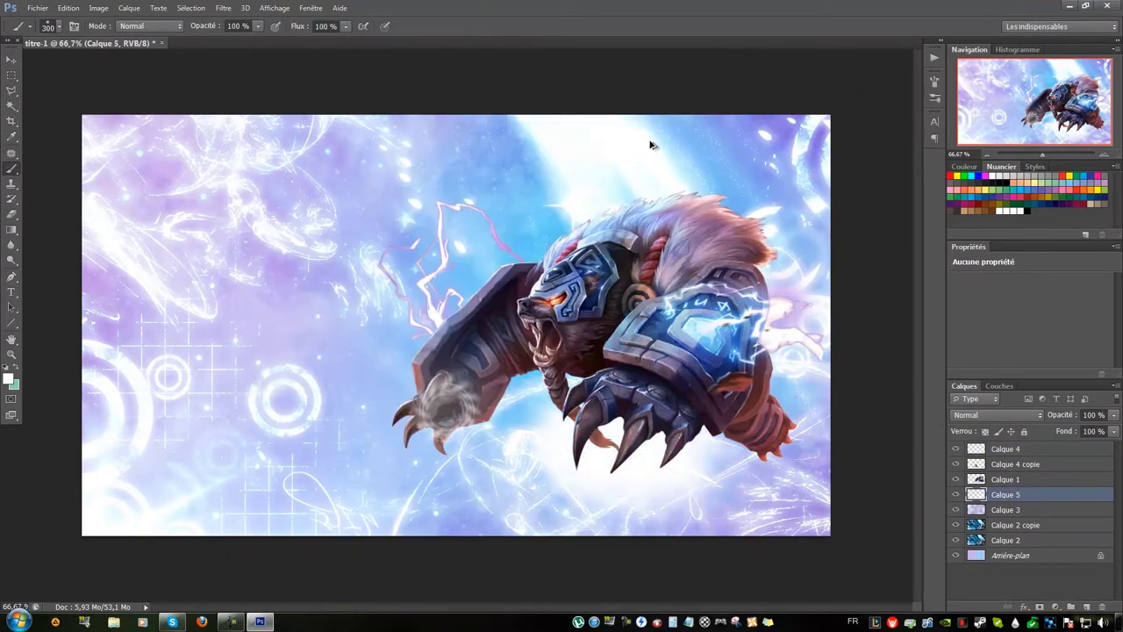
left_click_drag(632, 456, 556, 462)
key("ctrl+o")
double_click(361, 186)
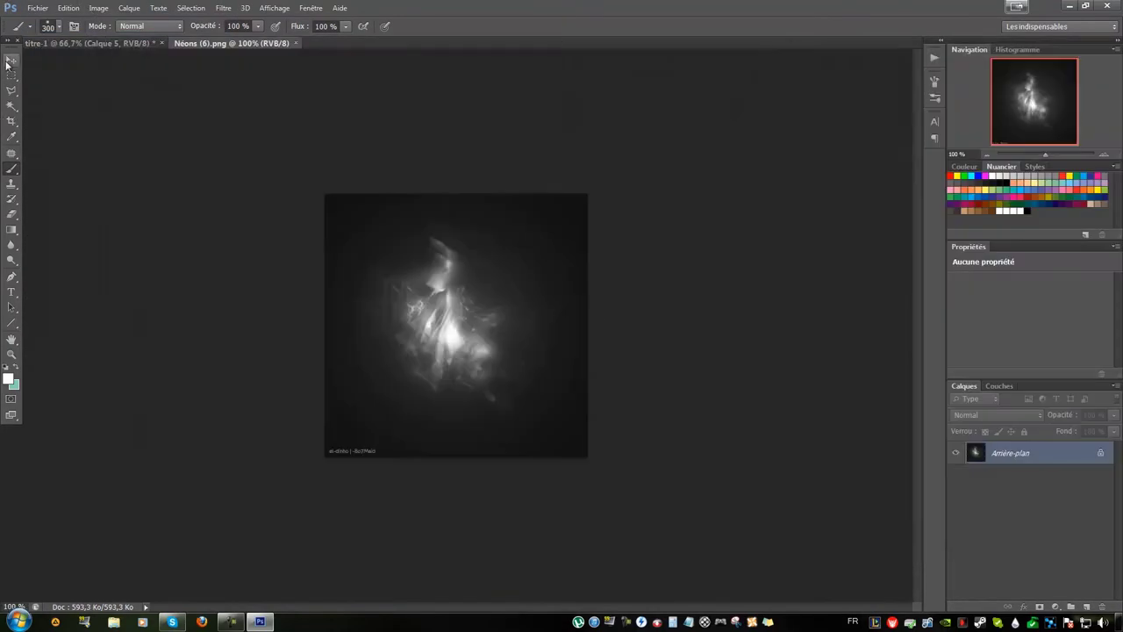
Drag the neon image into the banner, blend it as Superposition, and move it to the top
left_click_drag(451, 325, 614, 430)
left_click(996, 414)
left_click(972, 156)
key("ctrl+shift+bracketright")
left_click_drag(517, 434, 517, 444)
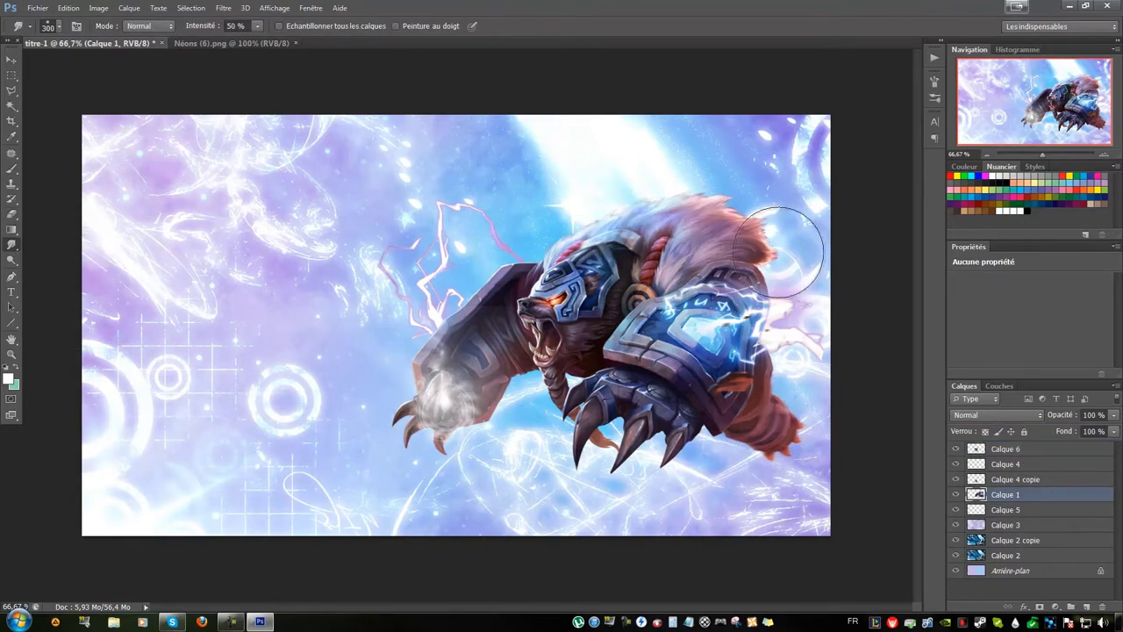
Open Néons (68).jpg and drop it into the banner
left_click(38, 8)
left_click(40, 35)
scroll(431, 290, "down", 3)
scroll(499, 379, "down", 3)
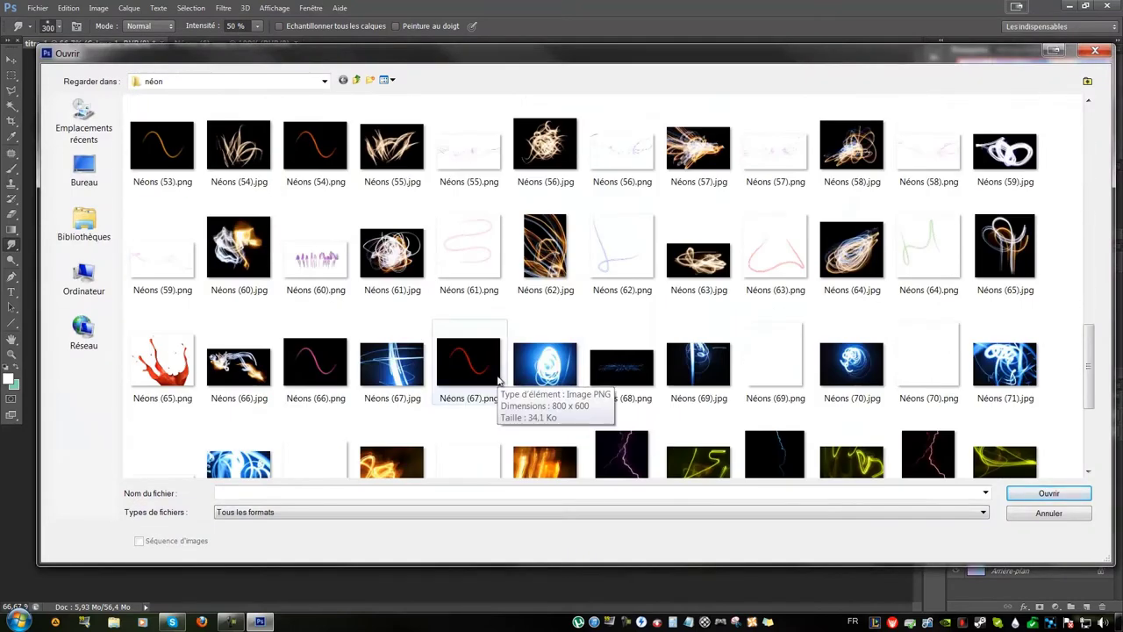
left_click(545, 364)
scroll(545, 364, "down", 3)
double_click(243, 447)
left_click_drag(457, 325, 445, 401)
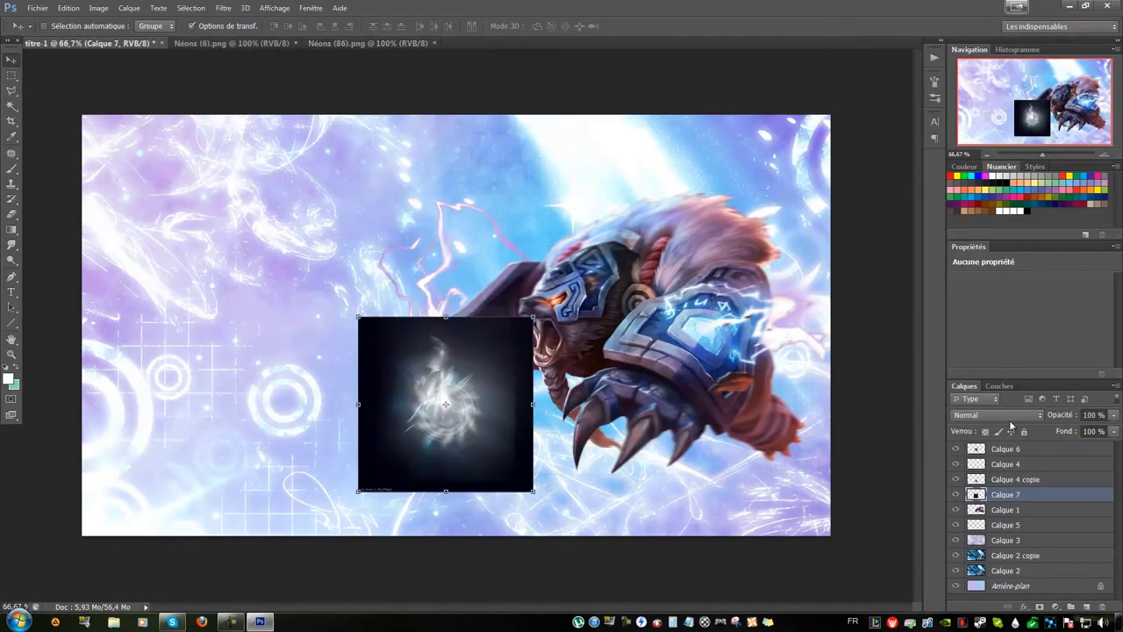
Blend the new neon as Superposition below Calque 1, and place a copy on the forearm
key("shift+alt+o")
key("ctrl+t")
key("Return")
key("ctrl+bracketleft")
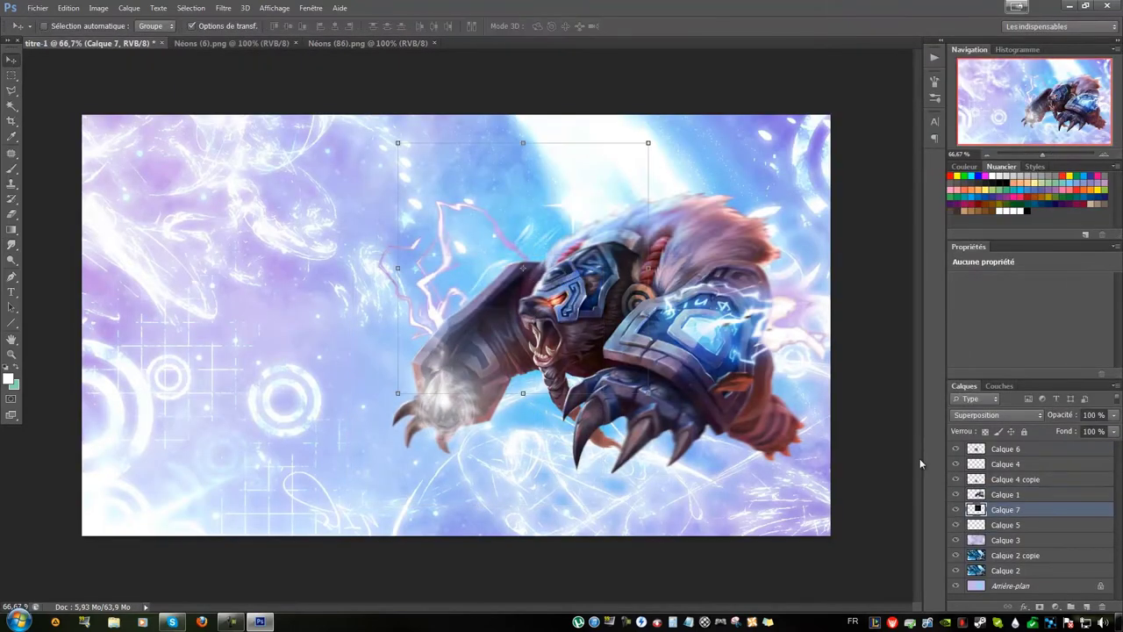
key("ctrl+t")
key("Return")
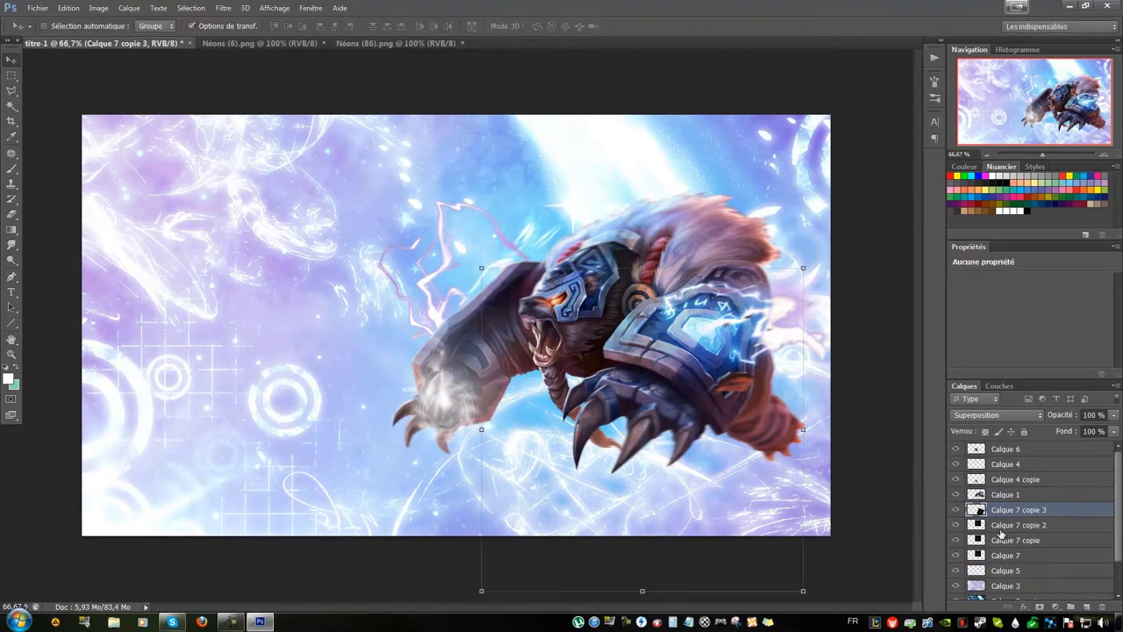
key("ctrl+bracketright")
mouse_move(728, 451)
left_mouse_down()
mouse_move(797, 470)
mouse_move(671, 463)
left_mouse_up()
Duplicate the neon copy and rotate it to follow the bear's arm
key("ctrl+j")
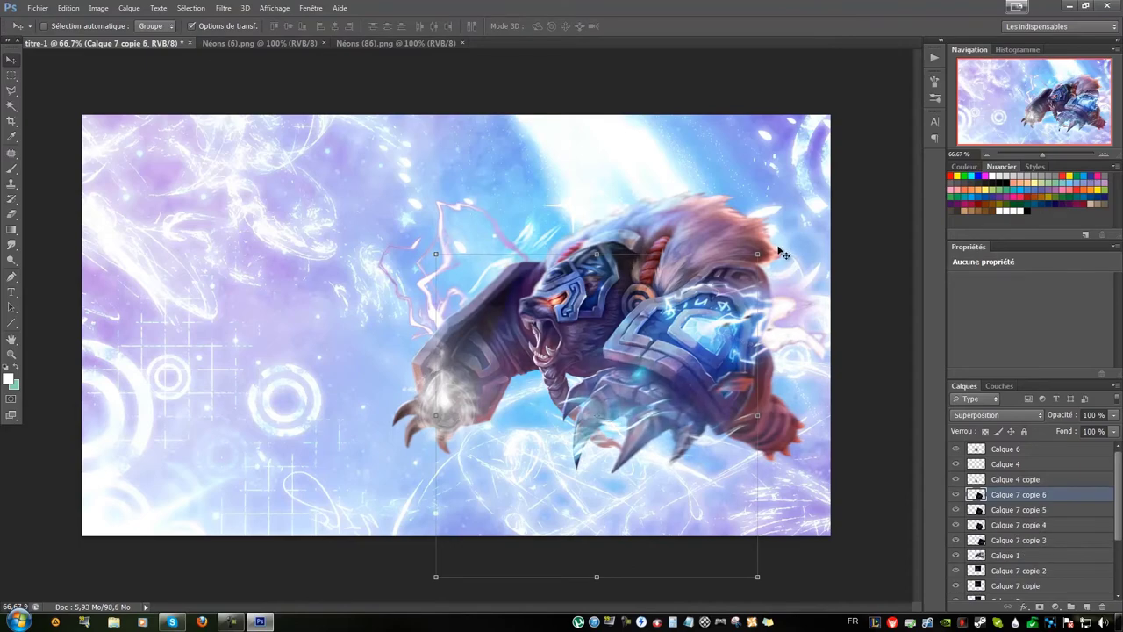
key("ctrl+alt+t")
mouse_move(654, 356)
left_mouse_down()
mouse_move(456, 416)
mouse_move(564, 200)
mouse_move(803, 386)
mouse_move(764, 333)
left_mouse_up()
key("Return")
Begin opening another image from the File menu
key("m")
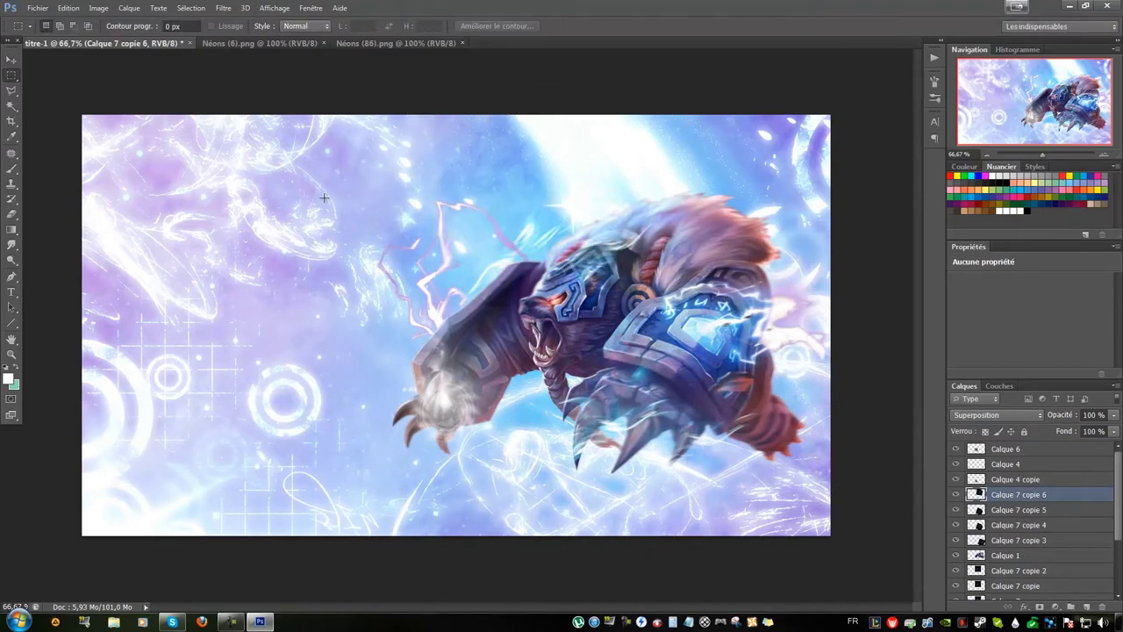
left_click(37, 8)
left_click(51, 36)
Open Néons (5).png and drop it into the banner
double_click(459, 342)
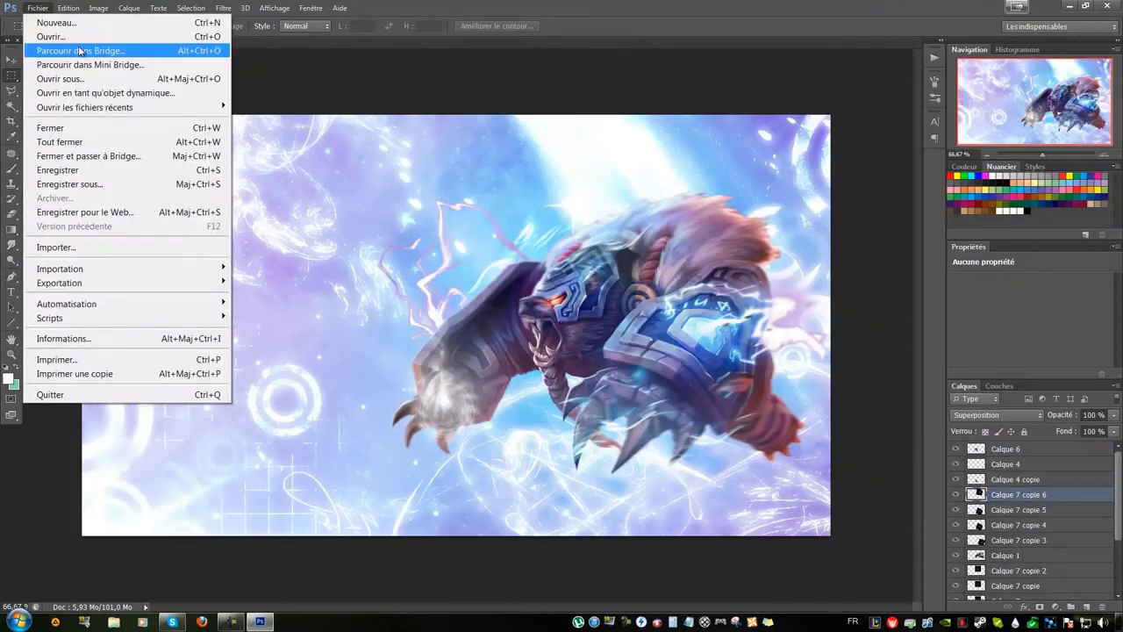
left_click(51, 36)
double_click(316, 247)
key("v")
mouse_move(451, 329)
left_mouse_down()
mouse_move(257, 296)
mouse_move(647, 392)
left_mouse_up()
Stretch the texture into a full-width band and blend it as Incrustation
left_click_drag(1005, 494, 1018, 561)
left_click(996, 415)
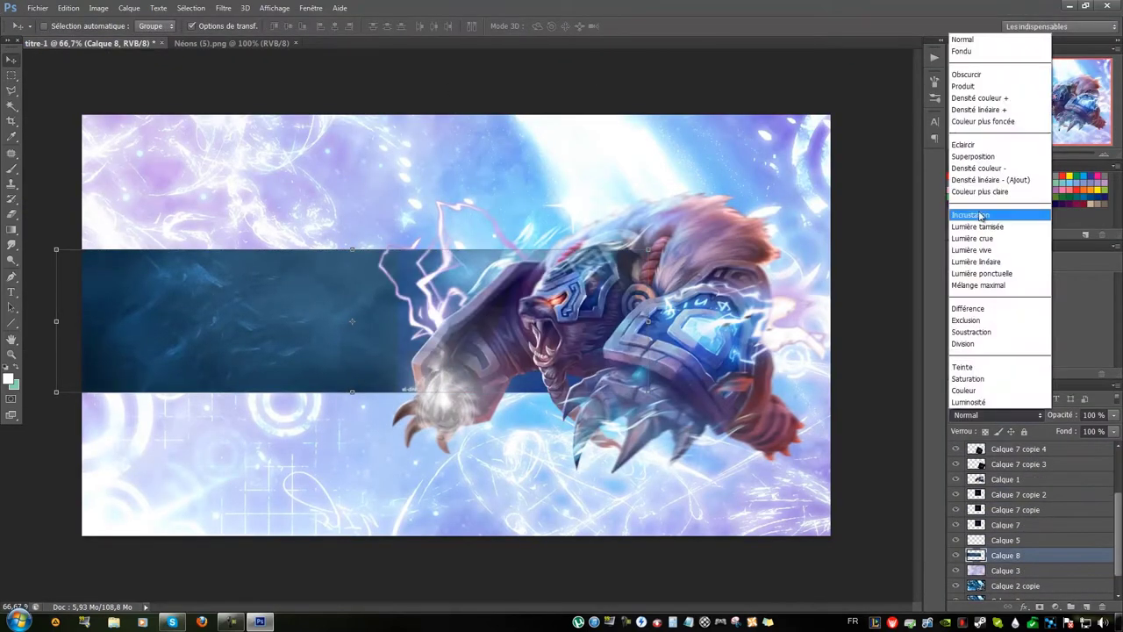
left_click(981, 216)
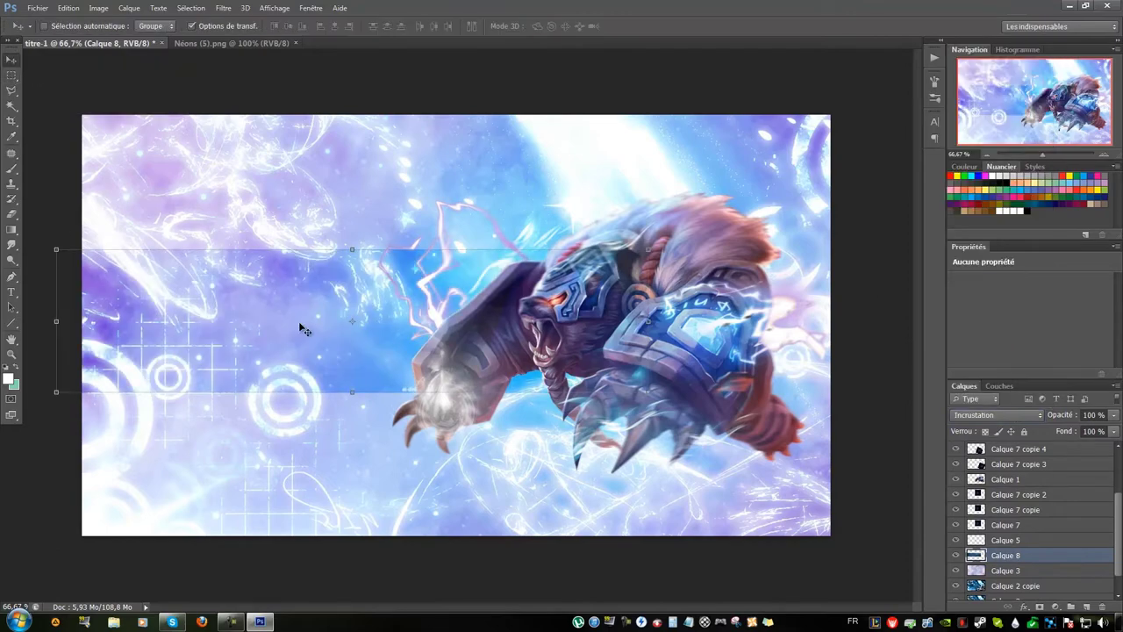
left_click_drag(56, 391, 34, 406)
Switch to the Smudge tool, make Calque 1 active, and begin opening another image
right_click(11, 244)
left_click(53, 268)
left_click(301, 246, "ctrl")
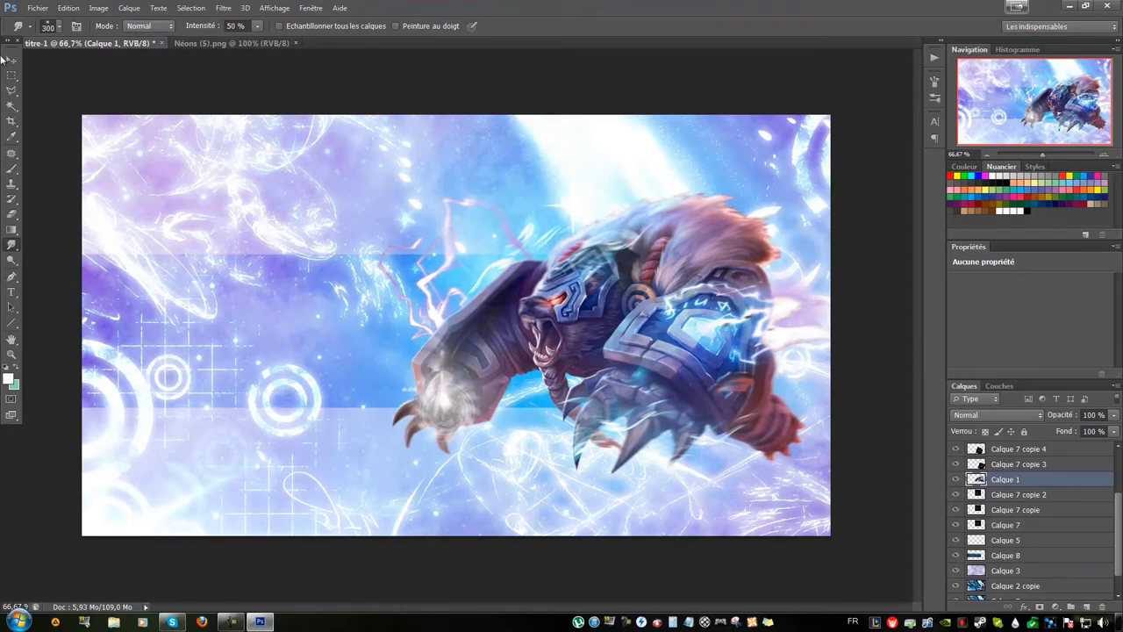
key("t")
left_click(38, 8)
left_click(52, 35)
Open Lumieres (90).png from the Lumière folder and drop it into the banner
double_click(316, 245)
scroll(474, 307, "down", 5)
scroll(605, 281, "down", 5)
scroll(459, 343, "down", 5)
scroll(301, 251, "down", 2)
double_click(301, 251)
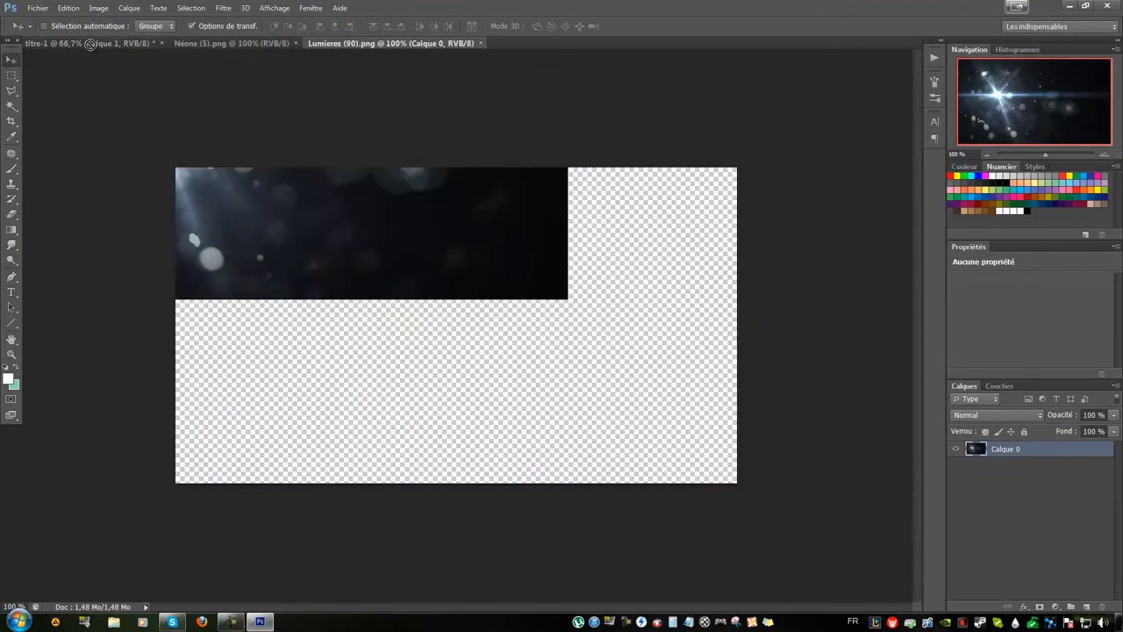
left_click_drag(89, 44, 263, 307)
Scale the flare, blend it as Superposition, move it to the top, and position it left
key("ctrl+t")
key("shift+alt+o")
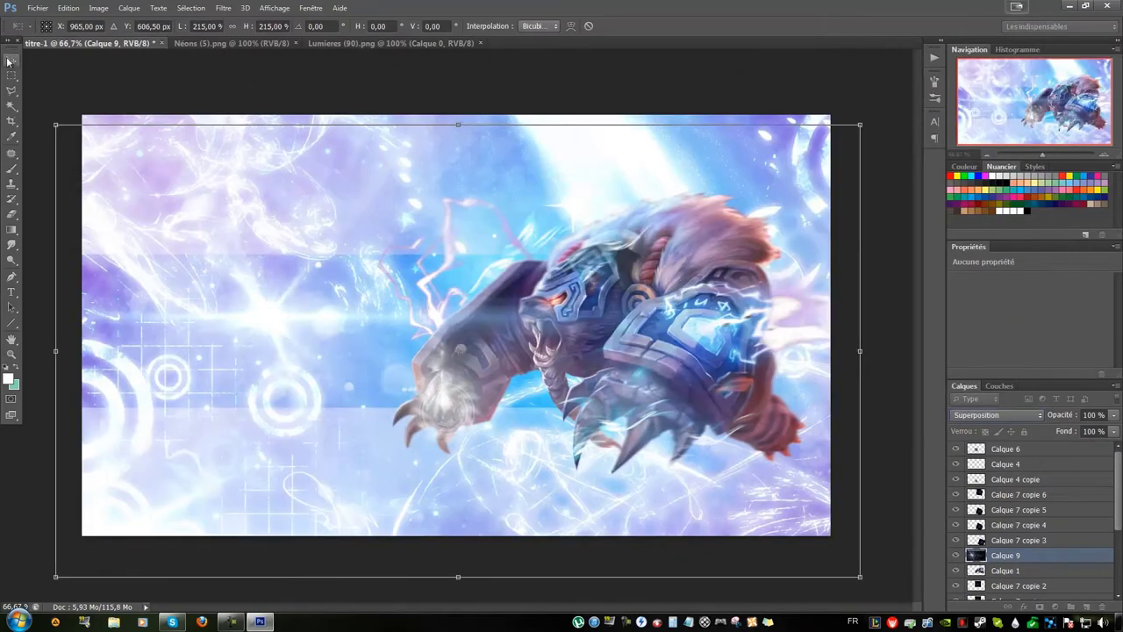
left_click_drag(1006, 556, 1010, 449)
left_click_drag(527, 276, 604, 399)
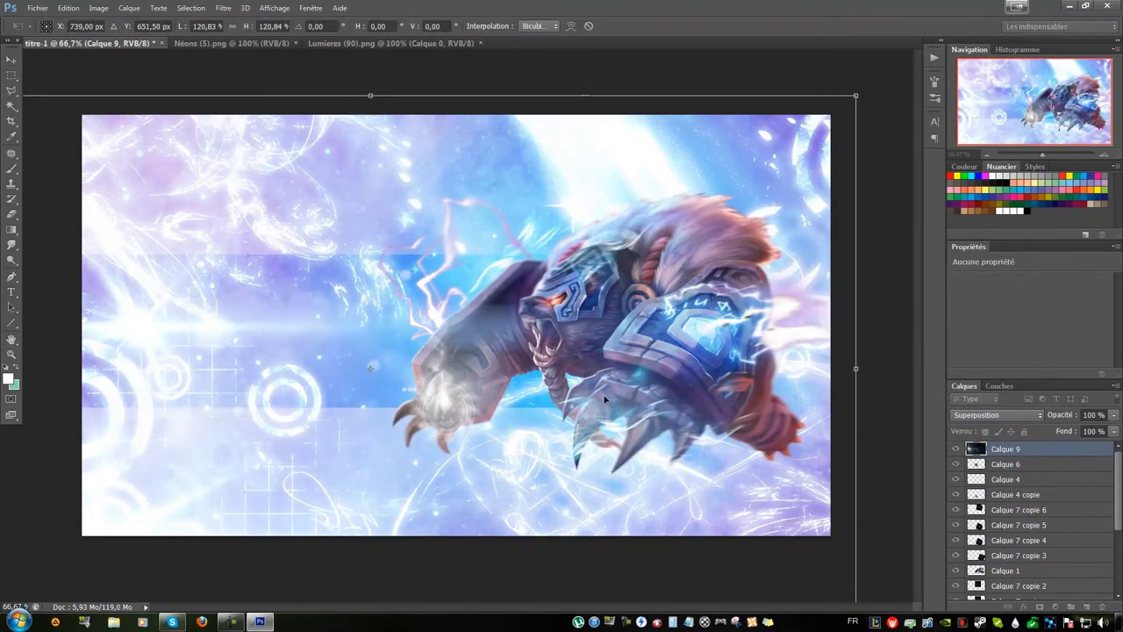
key("Return")
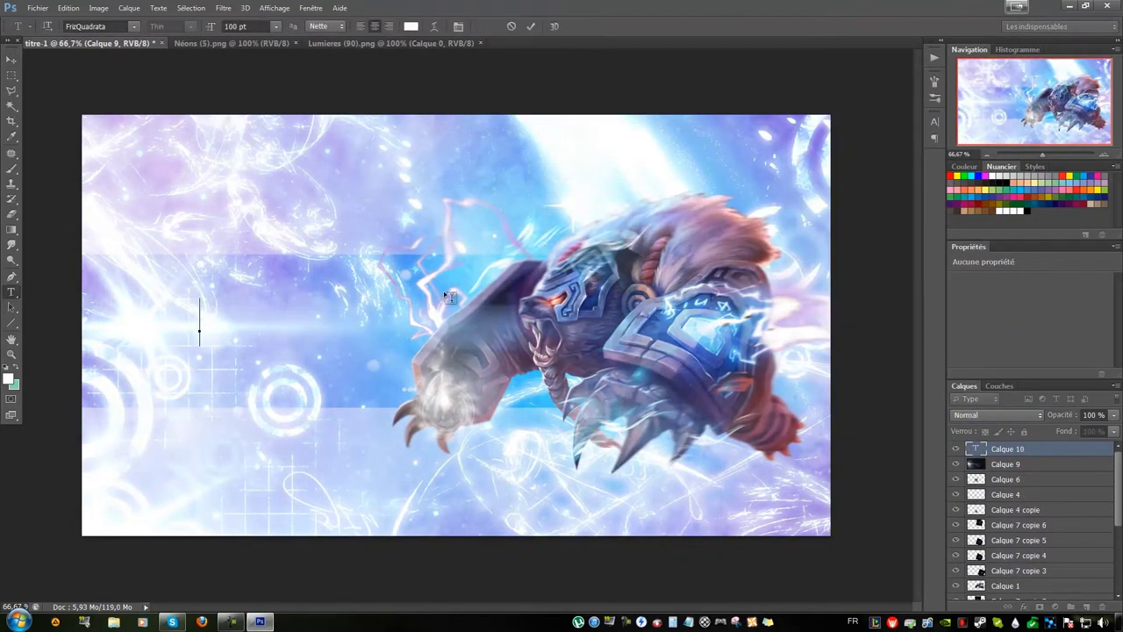
Write 'Nounours' left of the bear and tilt it upward about 24°
type("Nounours")
left_click(13, 62)
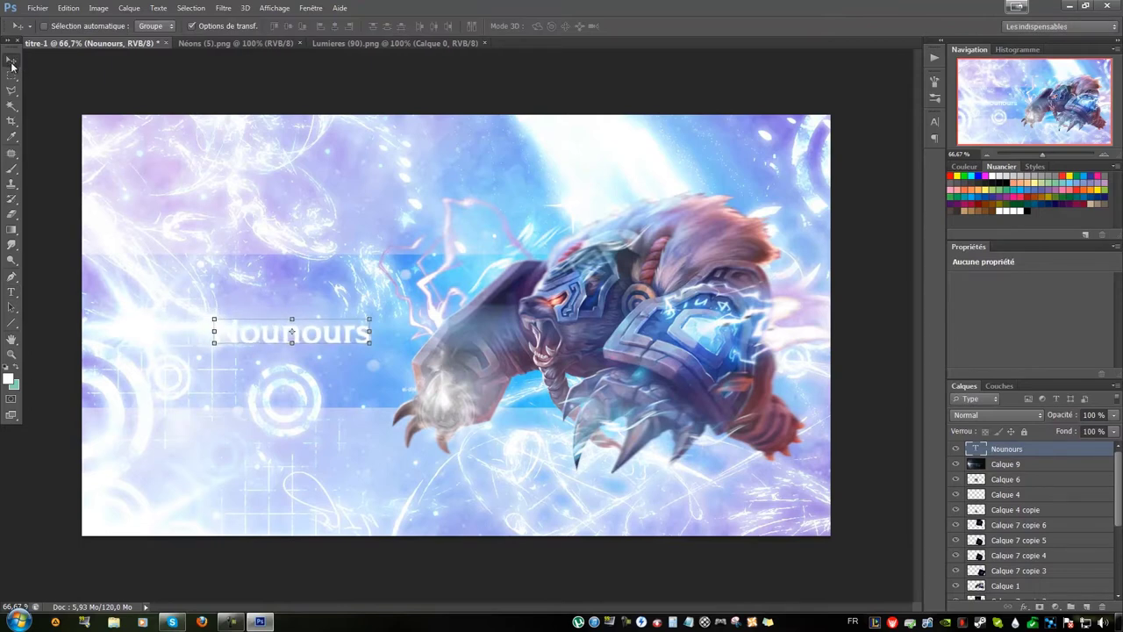
left_click_drag(354, 392, 374, 363)
key("Return")
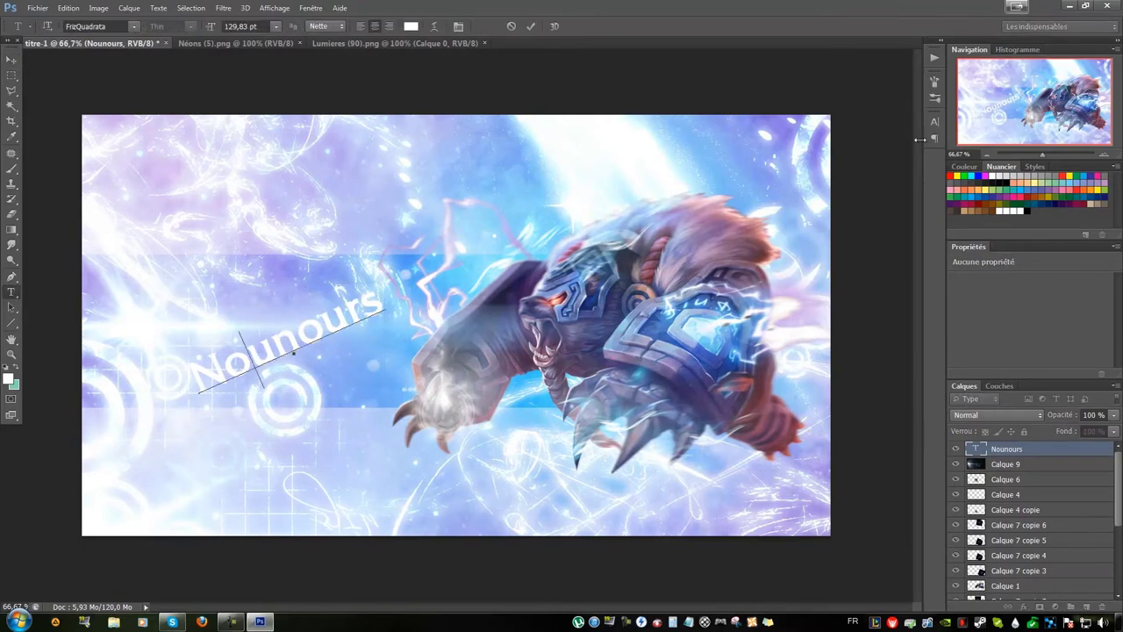
key("Return")
key("Escape")
Open and close the text layer's layer style settings
right_click(1010, 448)
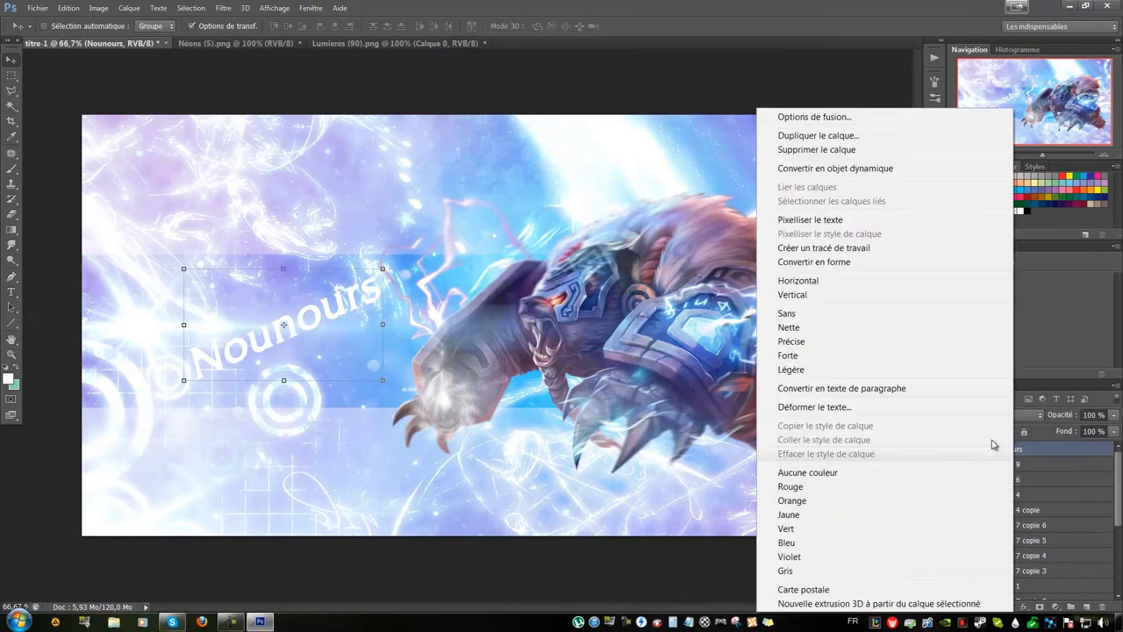
left_click(786, 115)
key("Escape")
scroll(1027, 527, "down", 5)
Add a 1 px black stroke to Nounours, after cancelling one on the wrong layer
right_click(1006, 540)
left_click(913, 63)
left_click(496, 310)
left_click(932, 260)
scroll(1027, 527, "up", 3)
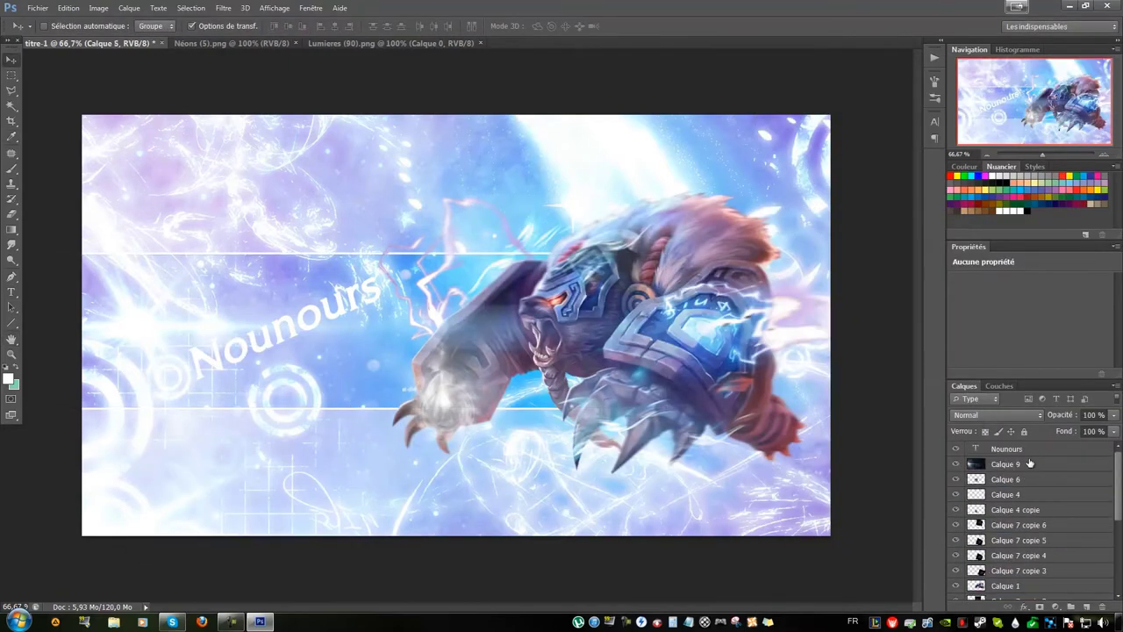
right_click(1018, 449)
left_click(842, 113)
left_click(566, 275)
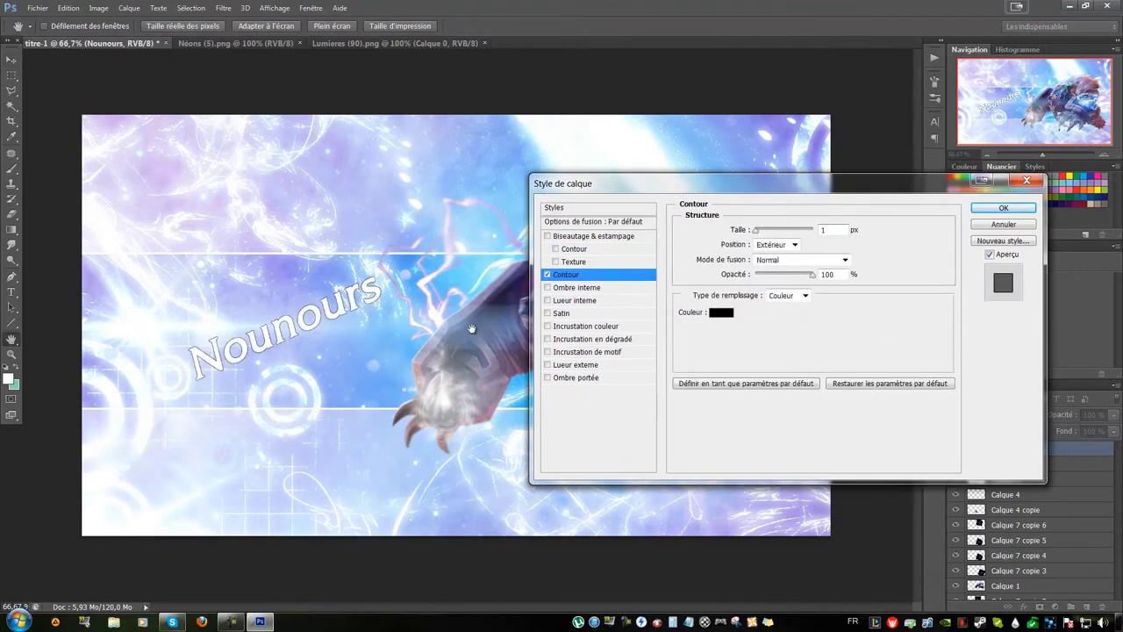
Enable inner shadow, bevel and emboss, and gradient overlay on the Nounours text
left_click(577, 287)
left_click(586, 237)
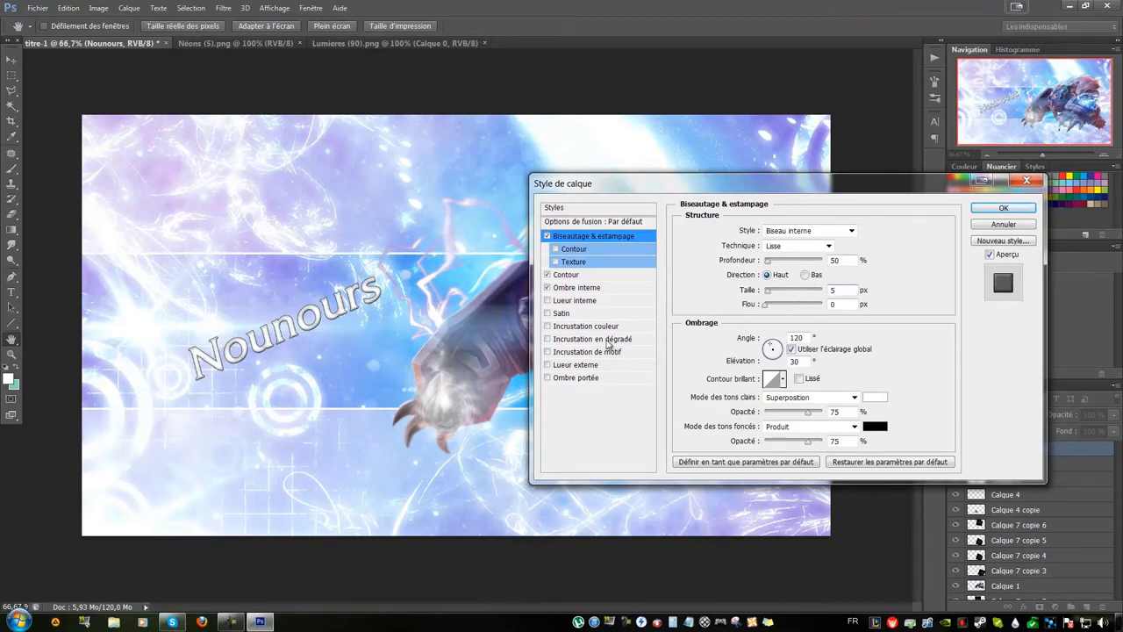
left_click(594, 339)
Edit the gradient overlay's stops into a lavender gradient
left_click(777, 259)
double_click(834, 443)
left_click(396, 374)
double_click(1080, 443)
left_click(878, 430)
key("Return")
left_click(1062, 268)
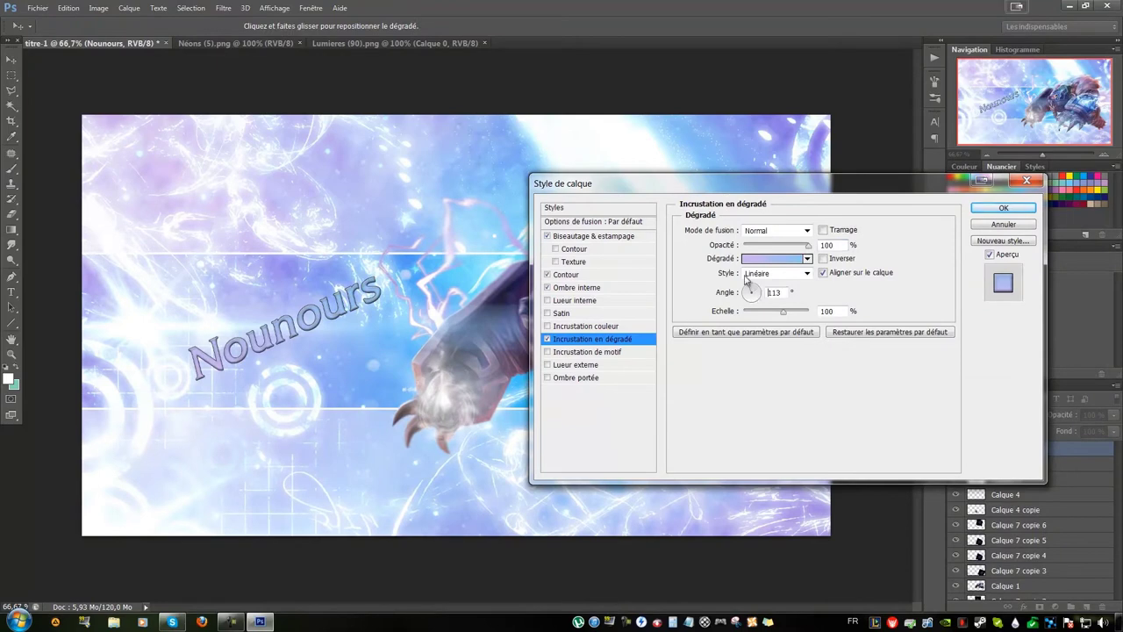
Add a white Incrustation outer glow and apply all the text effects
left_click(576, 364)
left_click(790, 230)
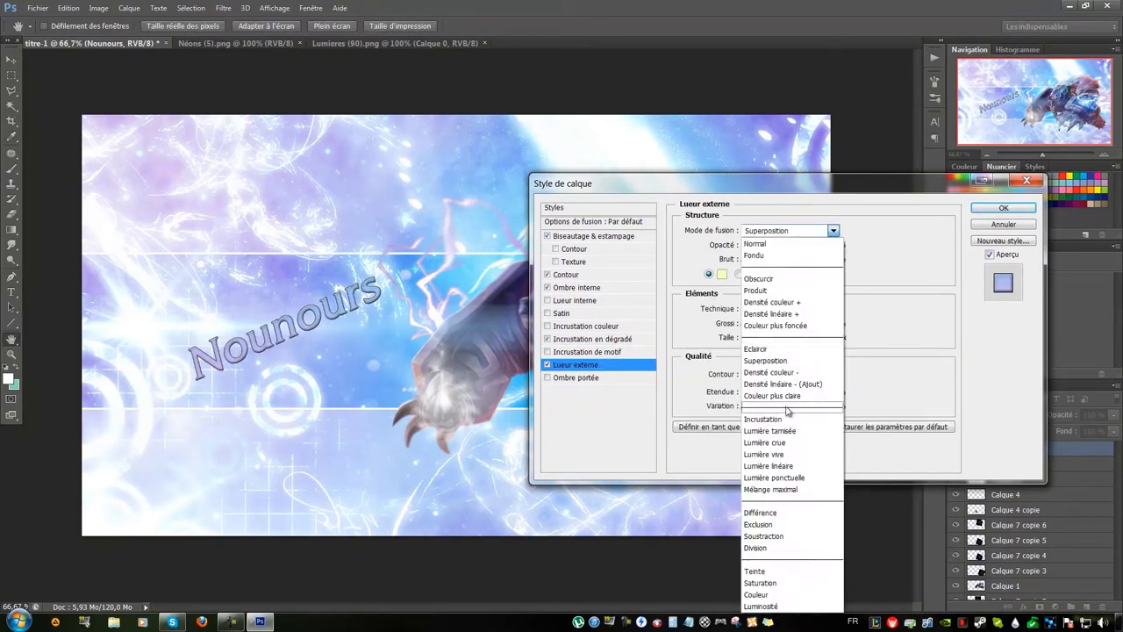
left_click(777, 406)
left_click(721, 274)
key("Return")
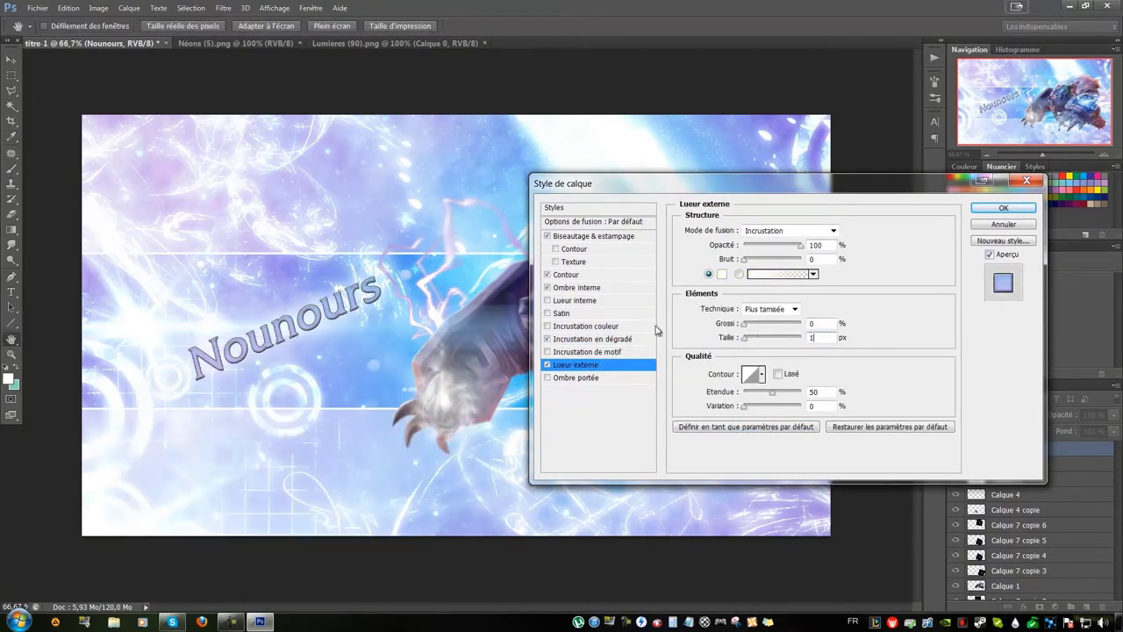
left_click(1017, 209)
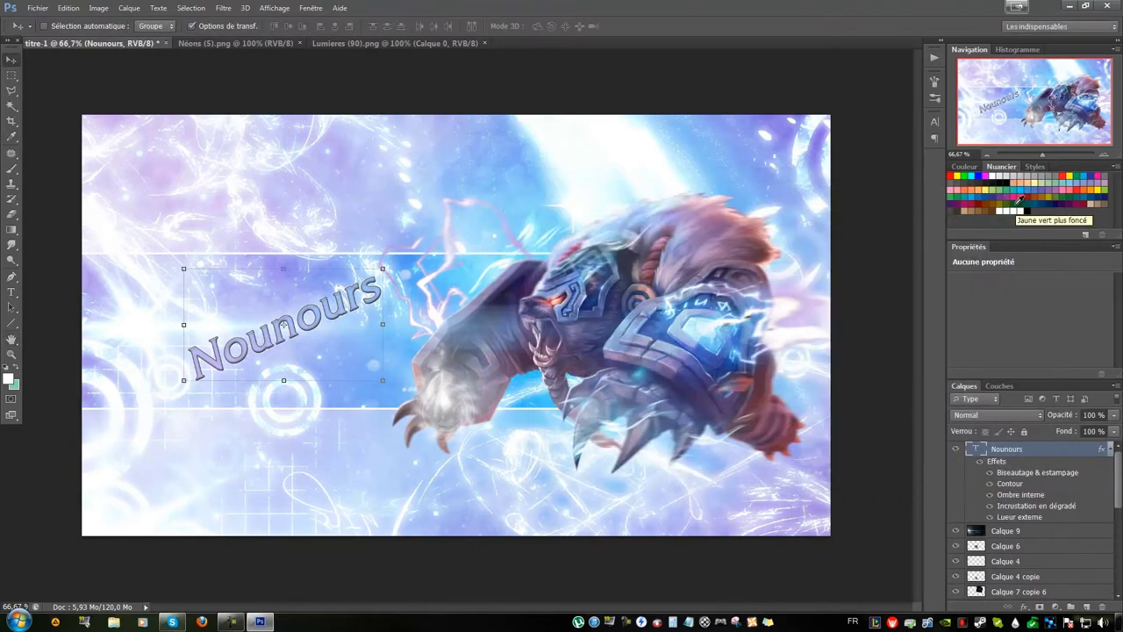
scroll(1027, 491, "down", 2)
scroll(1080, 508, "up", 2)
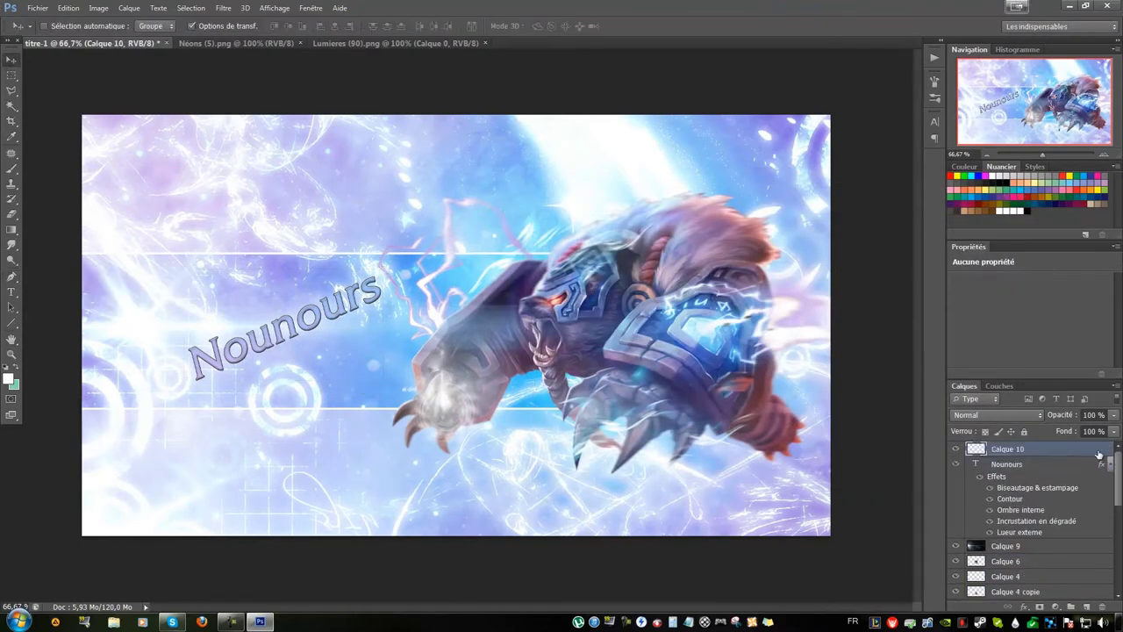
Draw a wave path with the Pen tool and stroke it with the brush
key("p")
key("alt+bracketright")
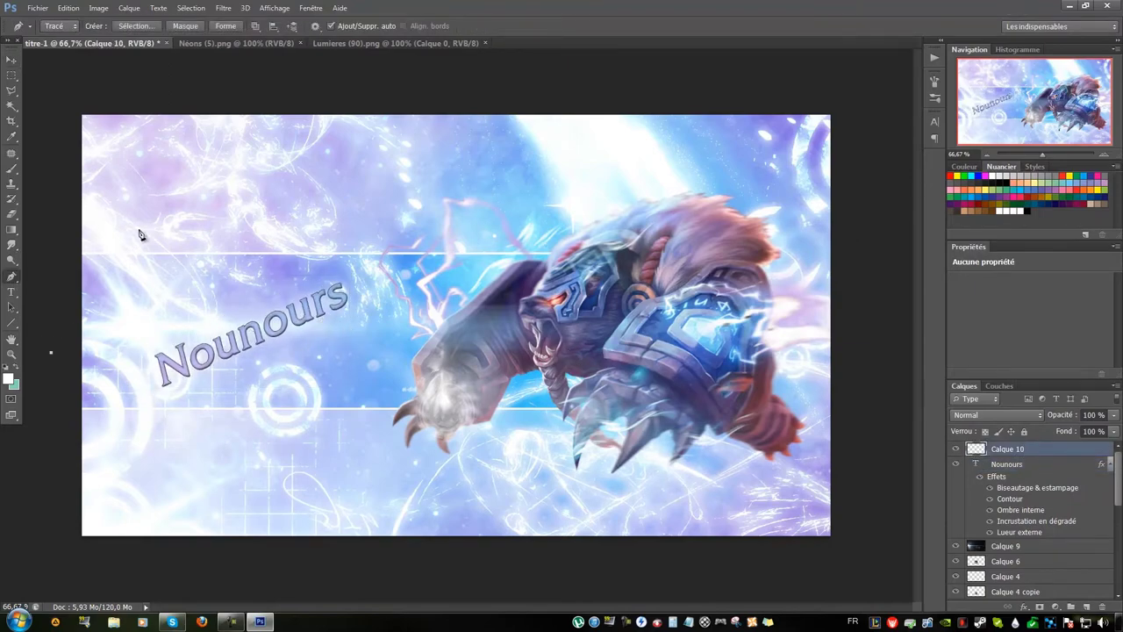
right_click(493, 315)
left_click(565, 401)
Add a Contour stroke style to the wave layer
right_click(1026, 449)
left_click(845, 146)
left_click(566, 275)
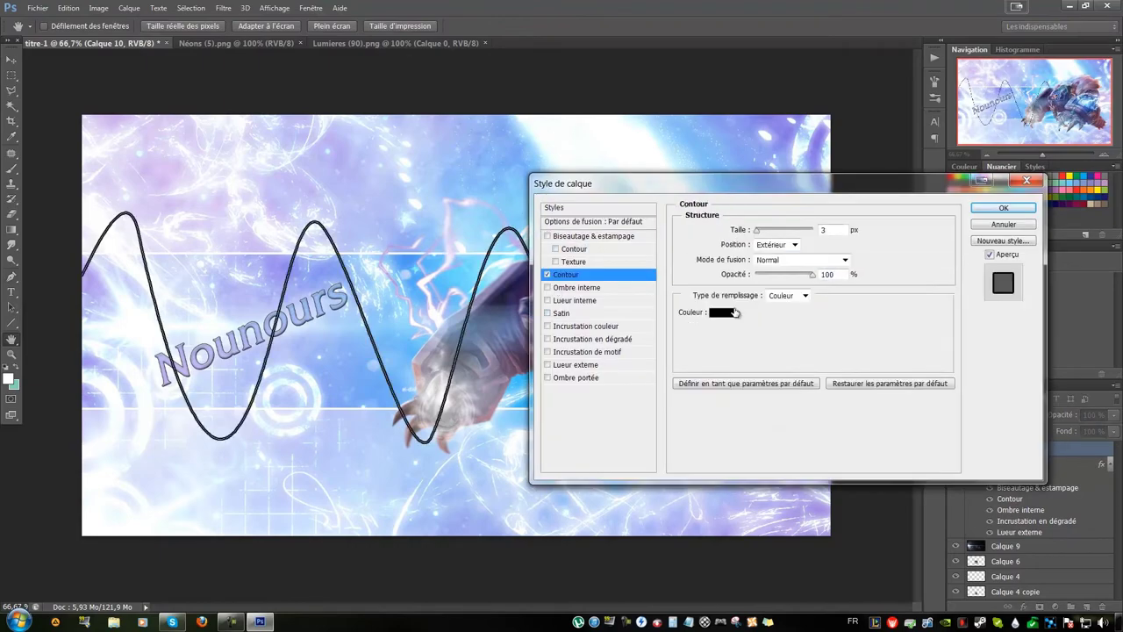
left_click(989, 216)
Reopen the wave layer's styles and enable an inner glow
right_click(1023, 449)
left_click(853, 135)
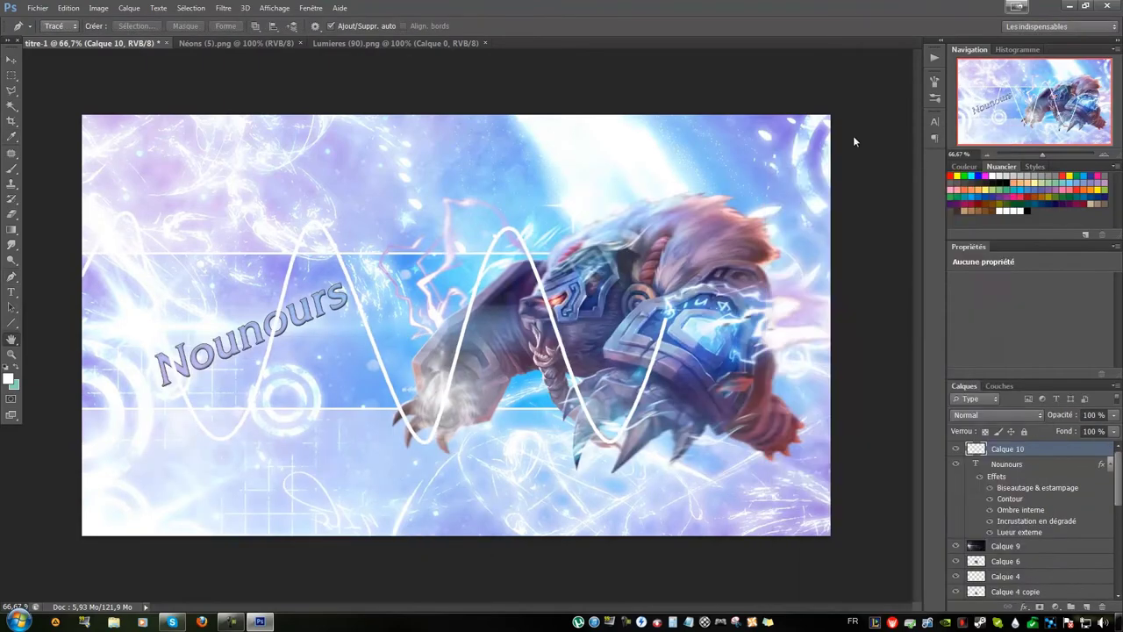
left_click(629, 281)
Give the wave a pink inner glow of size 8 and enable an outer glow
left_click(776, 254)
left_click(201, 426)
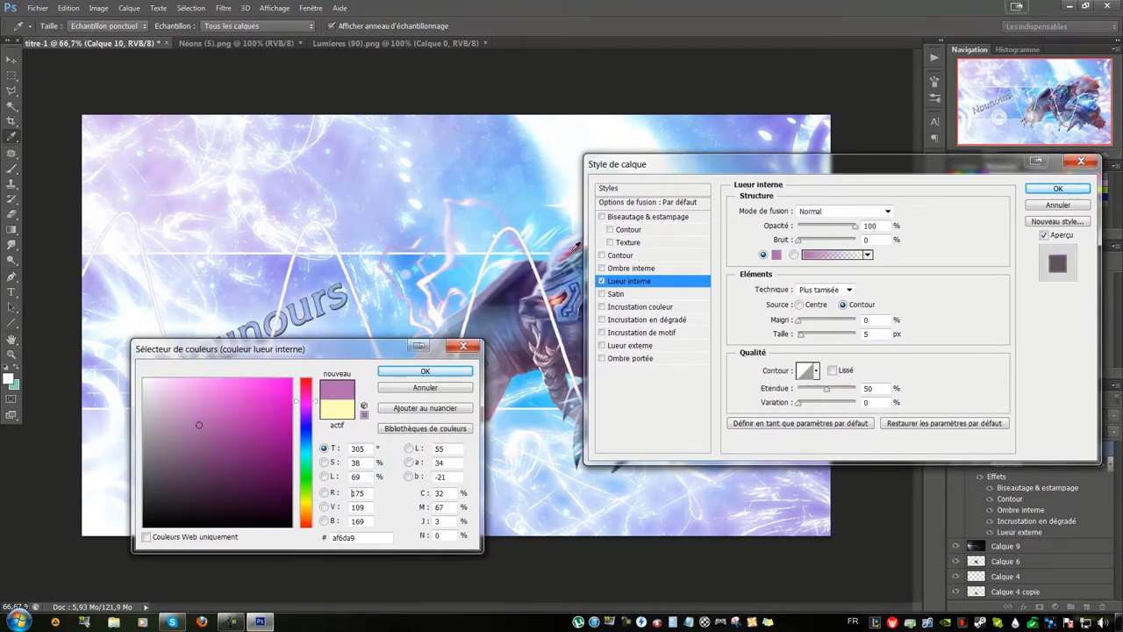
left_click(422, 364)
left_click(602, 345)
left_click(665, 281)
Set the outer glow's colour and blend mode, then apply the glow effects
left_click(627, 344)
left_click(776, 255)
left_click(444, 371)
left_click(840, 211)
left_click(825, 221)
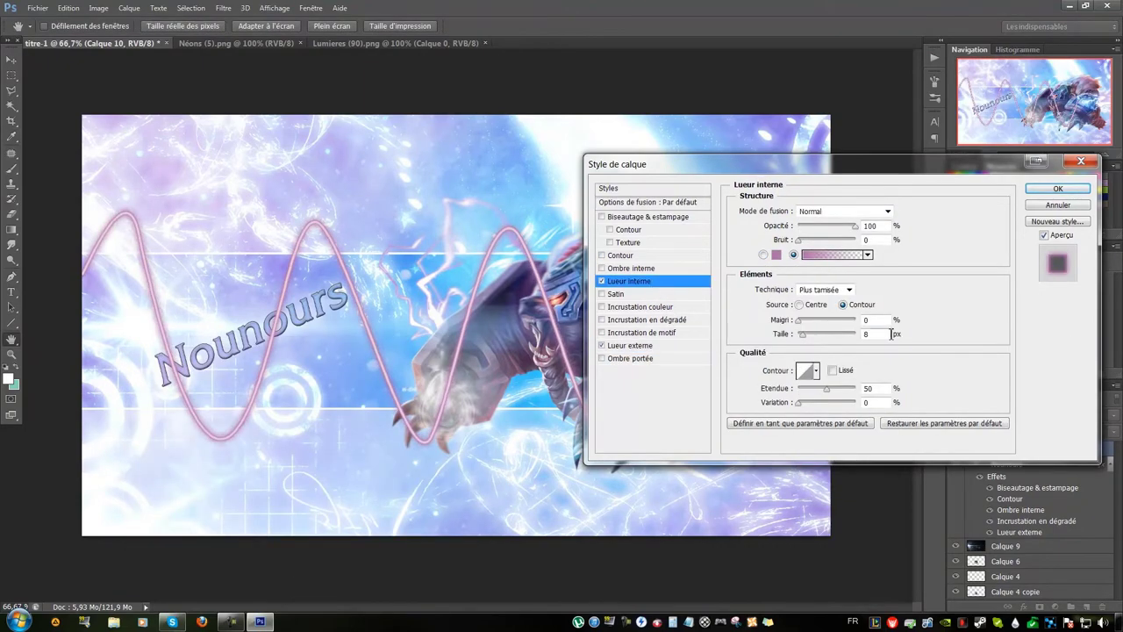
left_click(1058, 189)
Switch to the Eraser with the wave layer active and bring up its brush settings
right_click(12, 213)
left_click(61, 213)
scroll(130, 268, "up", 2)
scroll(131, 259, "up", 2)
right_click(1019, 449)
left_click(834, 369)
right_click(273, 289)
Shrink the eraser to 60 px and erase a stretch of the pink wave
key("Return")
left_click_drag(134, 254, 181, 406)
scroll(176, 254, "down", 2)
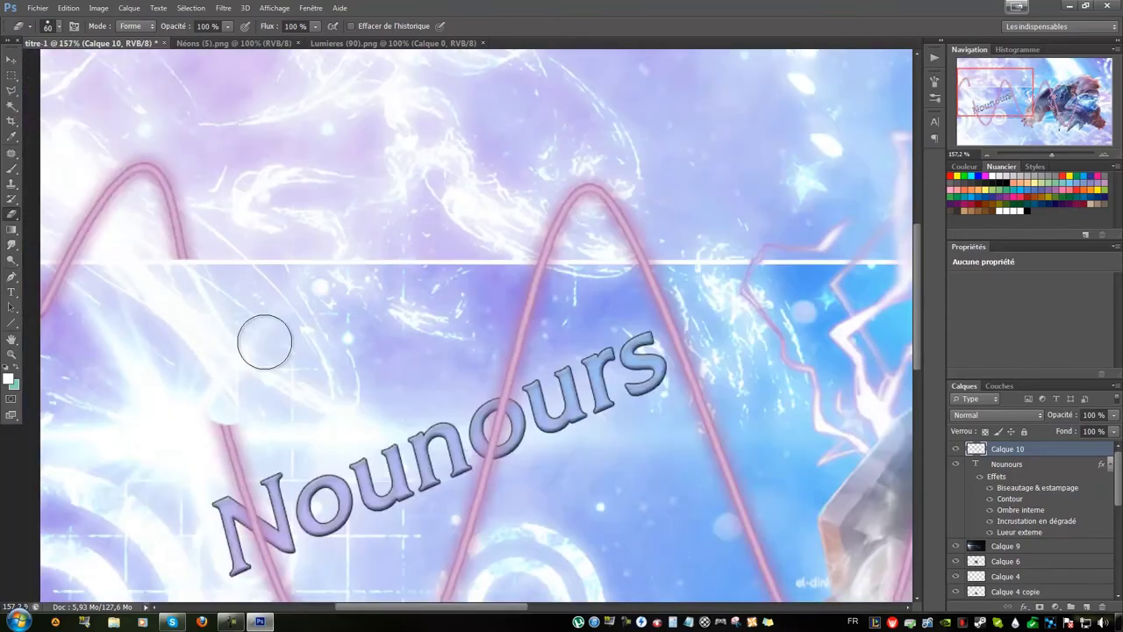
scroll(394, 359, "down", 3)
scroll(274, 334, "up", 3)
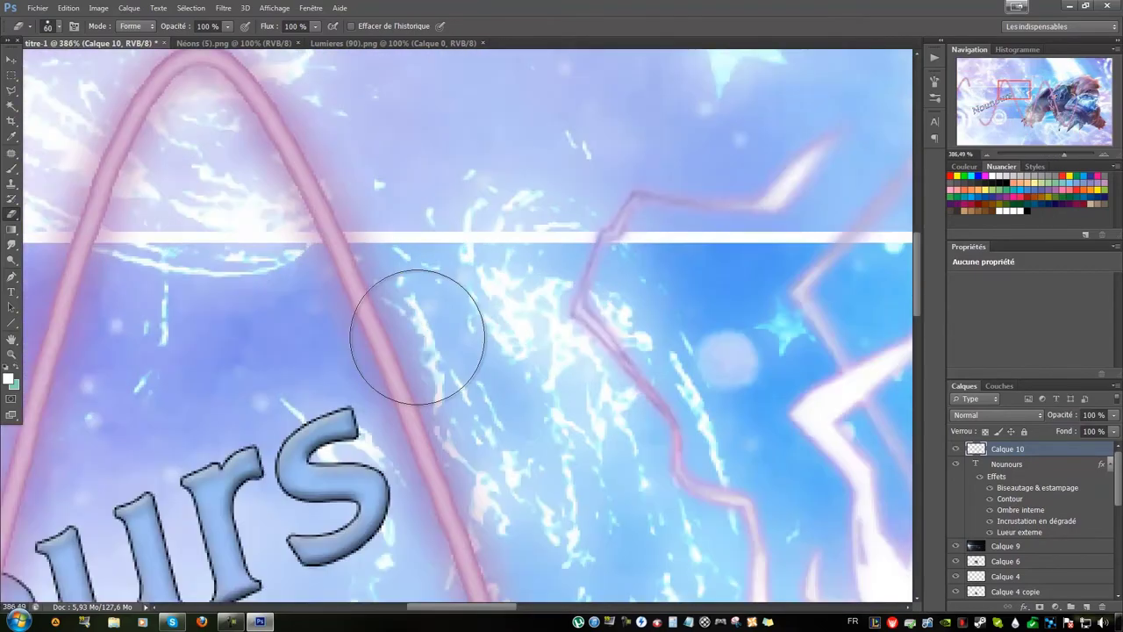
scroll(401, 351, "up", 2)
scroll(431, 275, "down", 2)
scroll(447, 396, "down", 1)
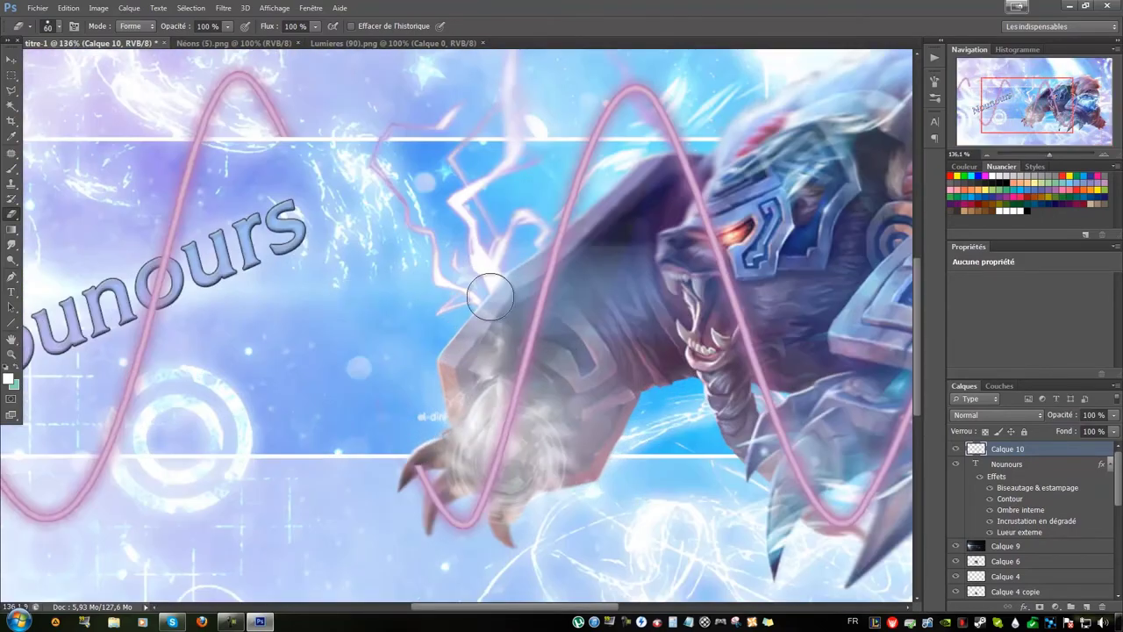
scroll(333, 414, "up", 3)
Reduce the eraser to a small size and fit the whole banner in the window
right_click(408, 513)
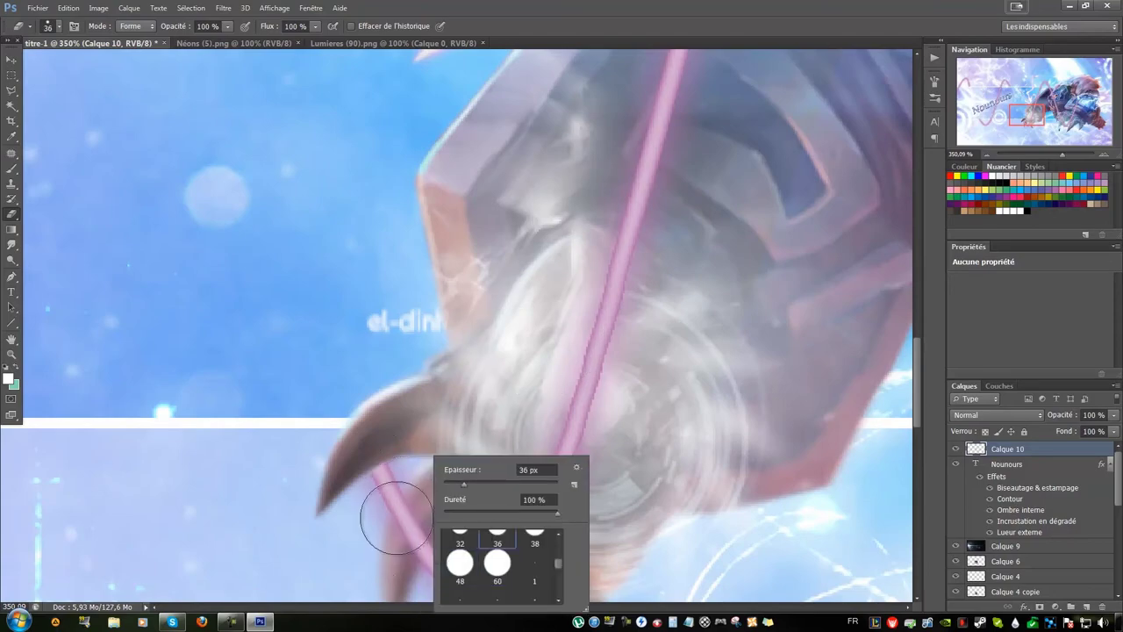
left_click_drag(527, 477, 474, 477)
scroll(342, 364, "down", 2)
scroll(382, 482, "down", 2)
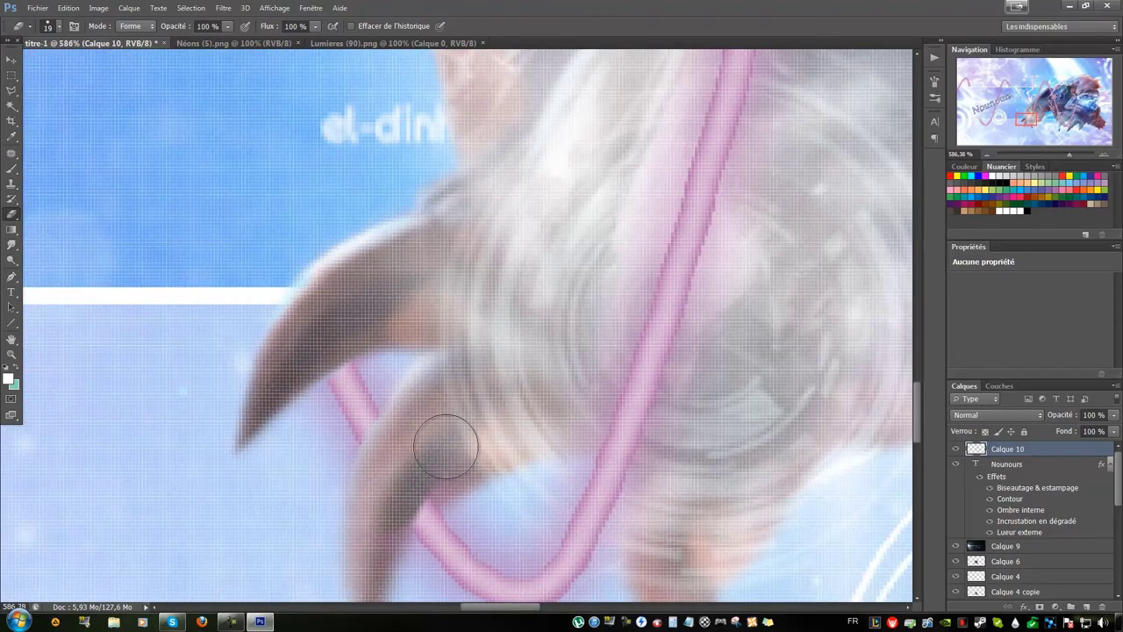
key("ctrl+0")
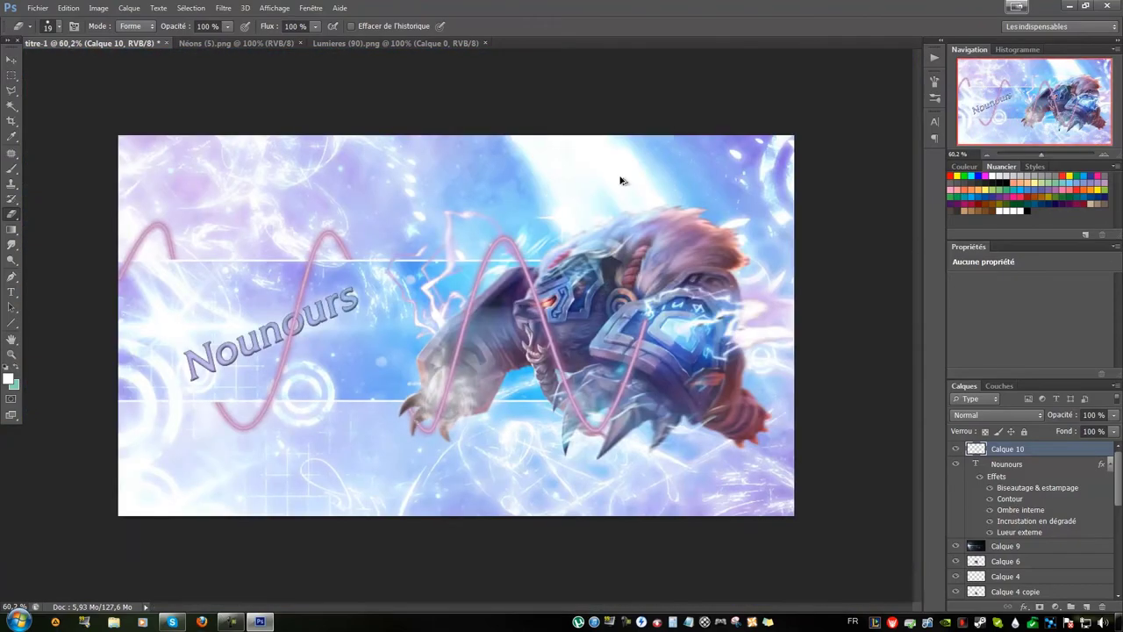
scroll(530, 266, "up", 5)
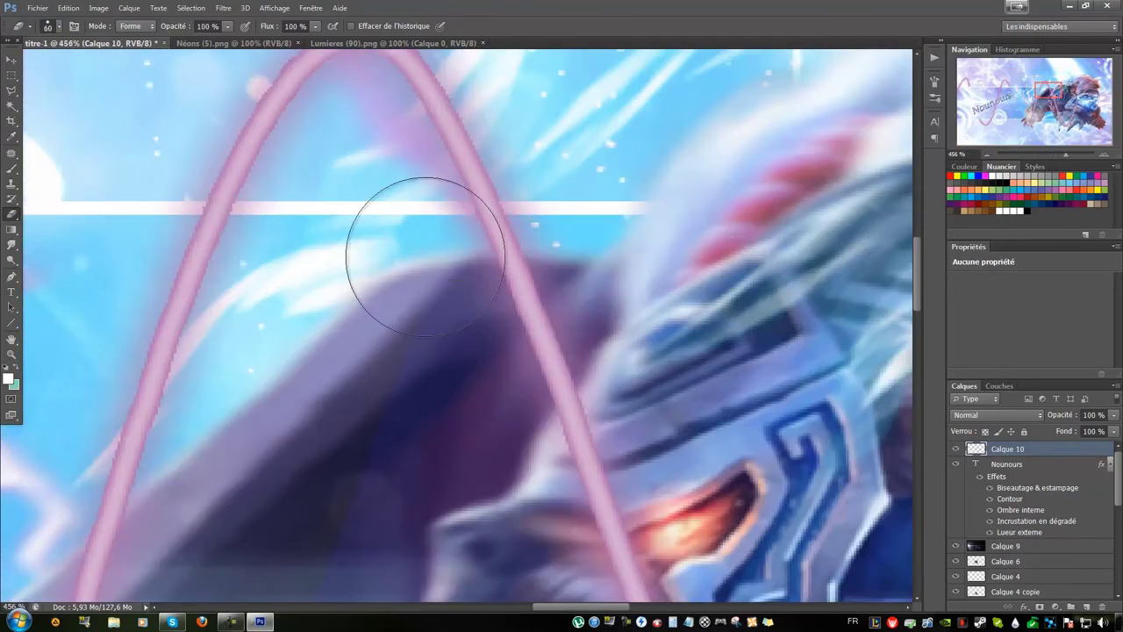
scroll(582, 319, "down", 3)
scroll(595, 329, "down", 2)
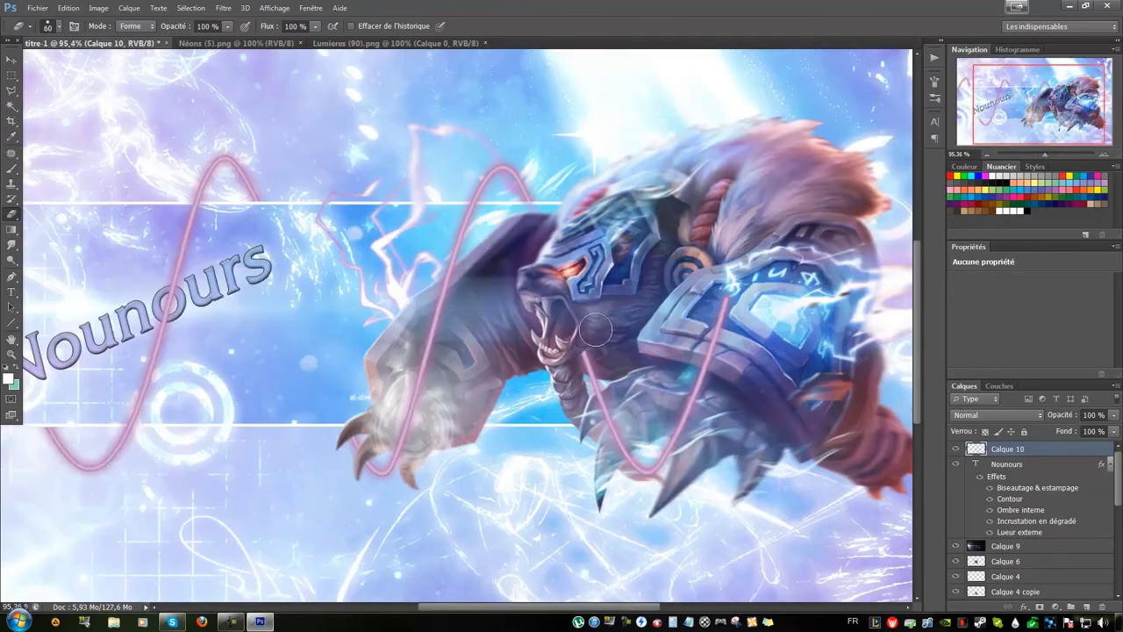
scroll(667, 466, "down", 2)
Enlarge the eraser to 500 px, then take the Paint Bucket and create a new empty layer
right_click(532, 370)
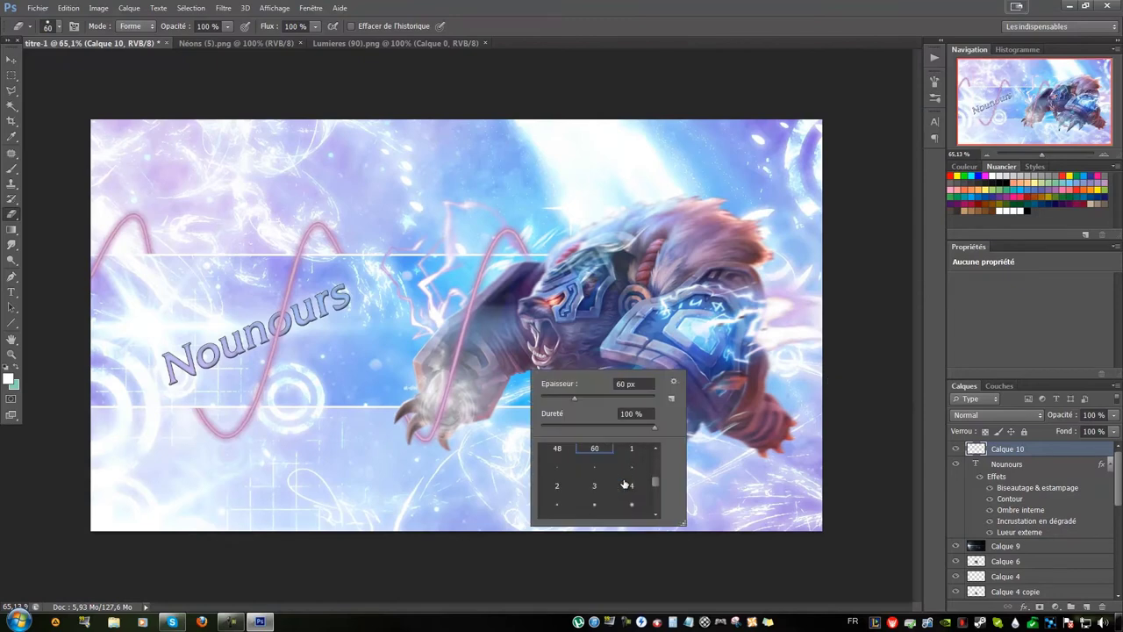
left_click_drag(562, 409, 614, 409)
key("Return")
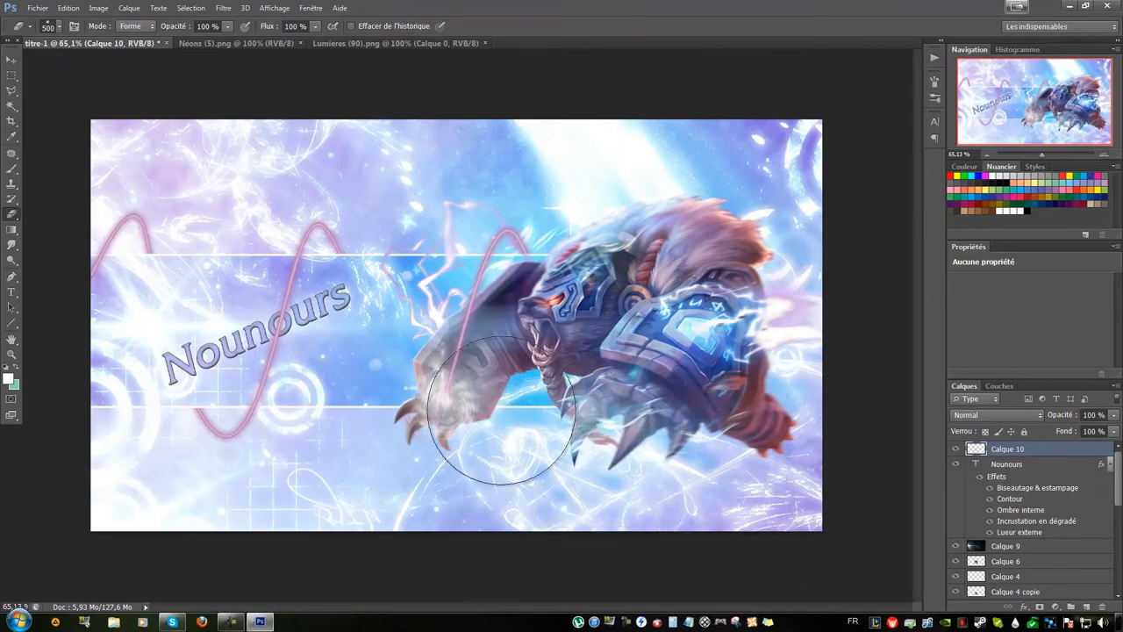
scroll(632, 434, "up", 1)
right_click(663, 387)
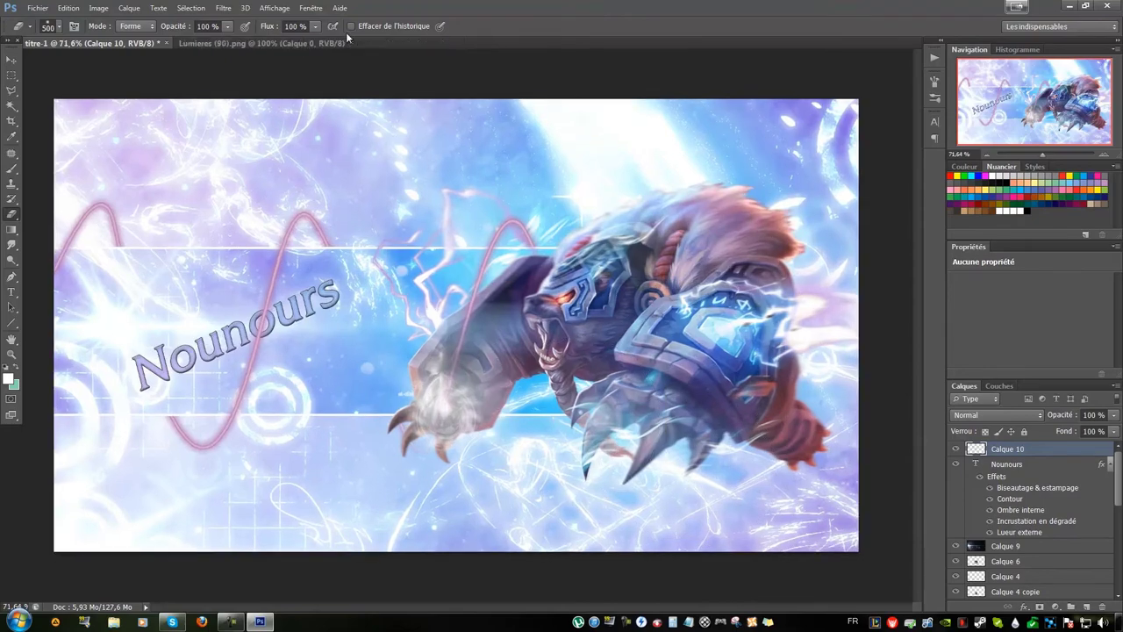
key("g")
left_click(456, 324)
Fill the new layer white in Produit mode with a reflected Lumière tamisée gradient overlay
left_click(996, 414)
left_click(983, 84)
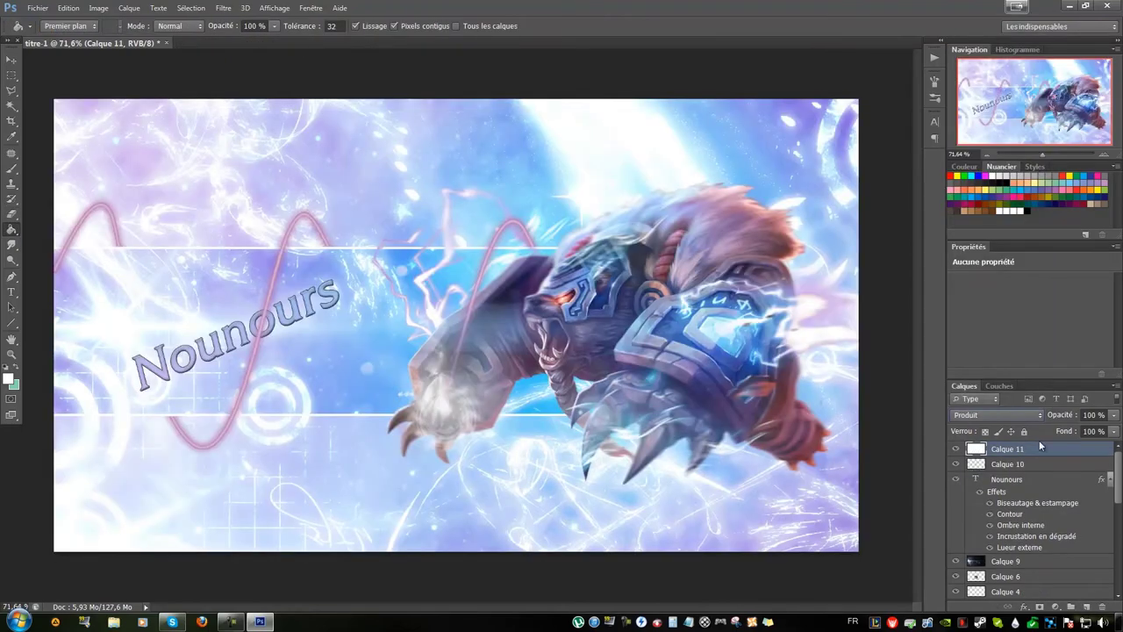
double_click(1044, 448)
left_click(646, 319)
left_click(831, 253)
left_click(831, 211)
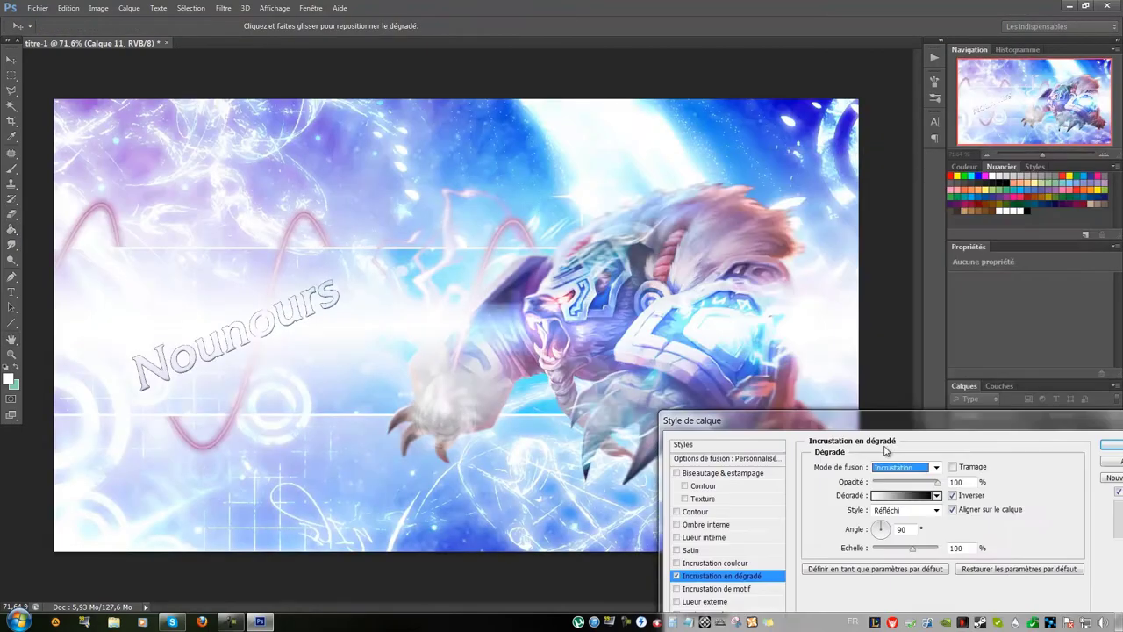
left_click_drag(667, 164, 687, 142)
left_click(882, 188)
left_click(961, 389)
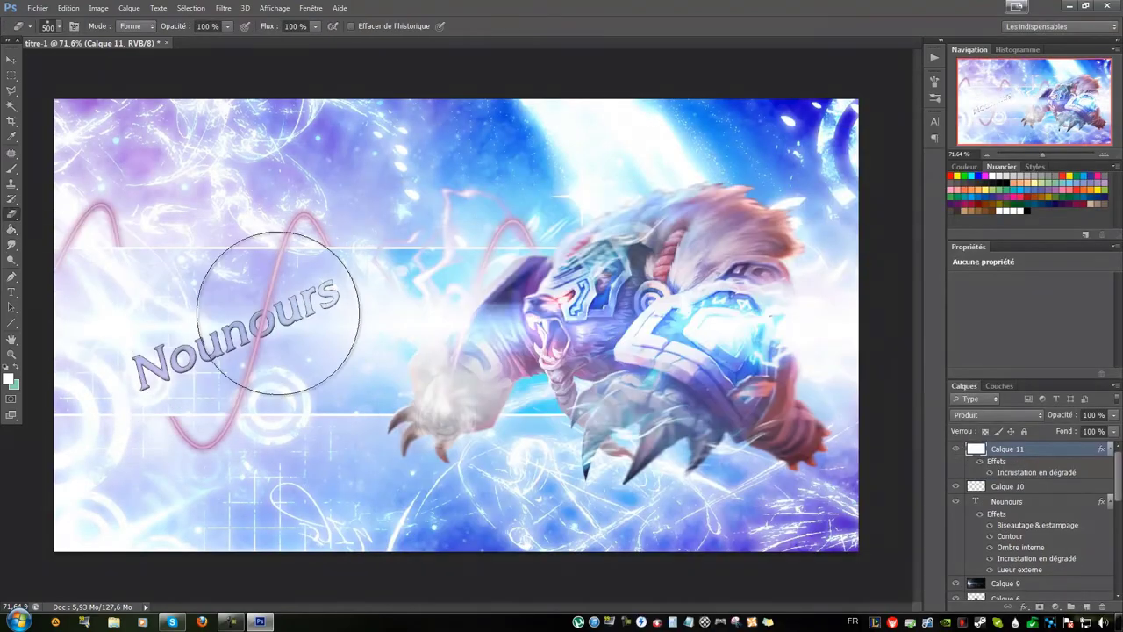
Duplicate the white layer to make the framing layer, and select the bear layer
right_click(1022, 448)
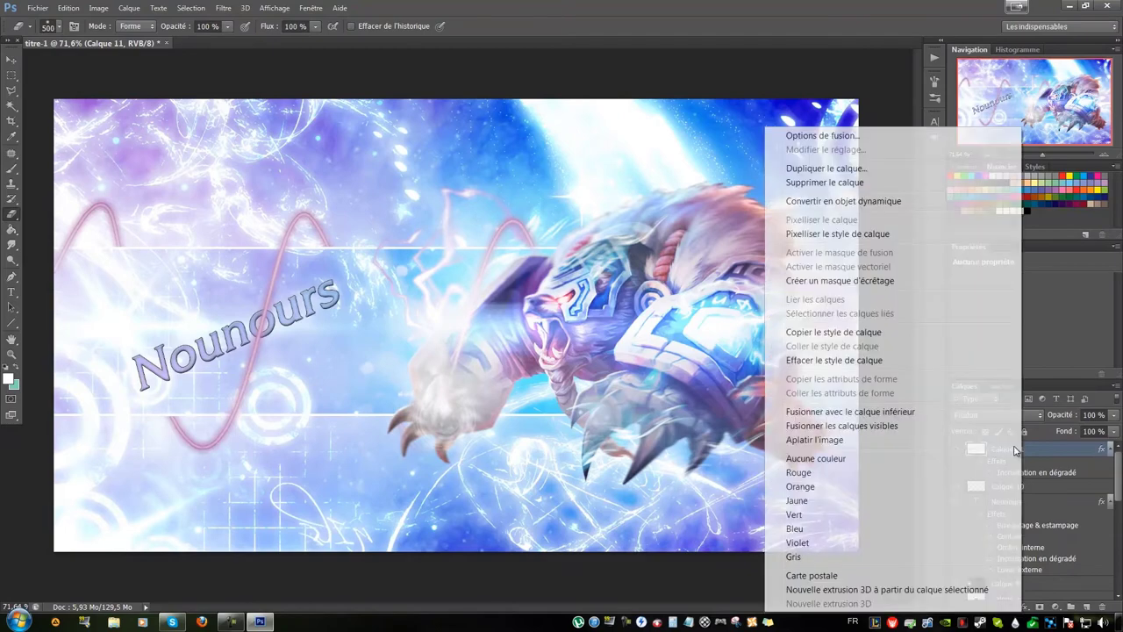
left_click(808, 136)
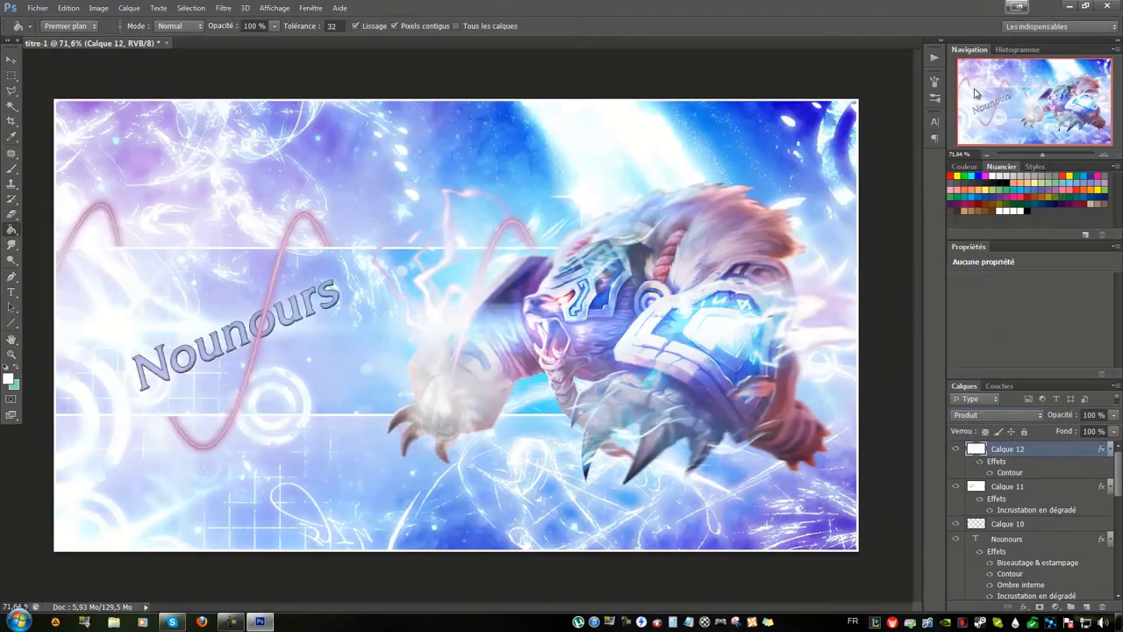
scroll(1010, 544, "down", 5)
left_click(1014, 582)
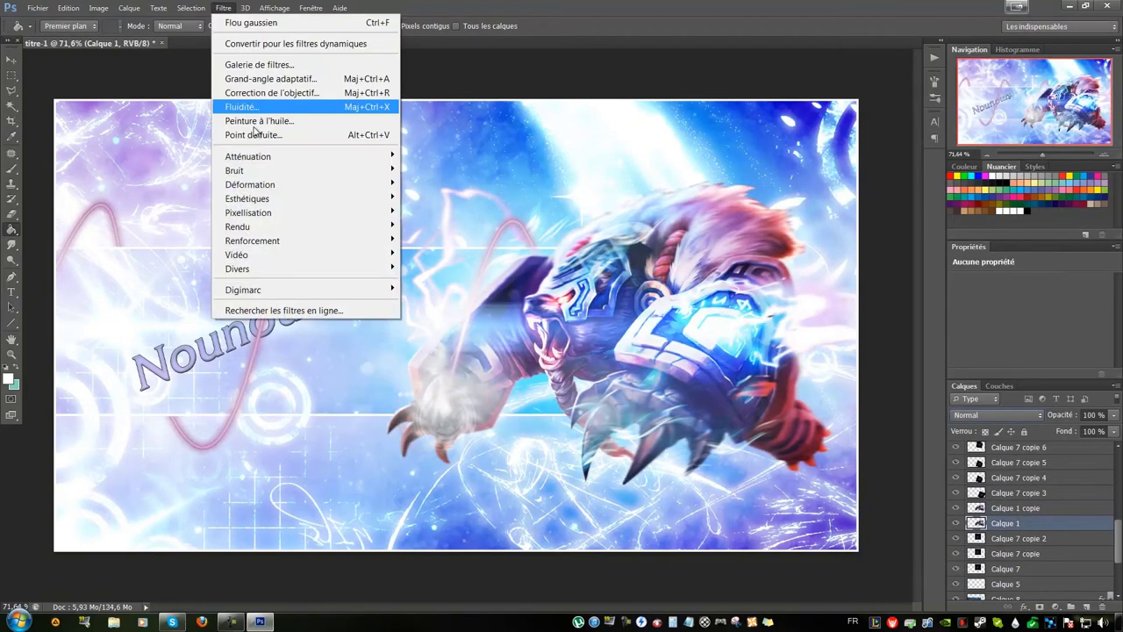
Apply a 15° motion blur to Calque 1, offset it slightly and set 50% opacity
left_click(250, 281)
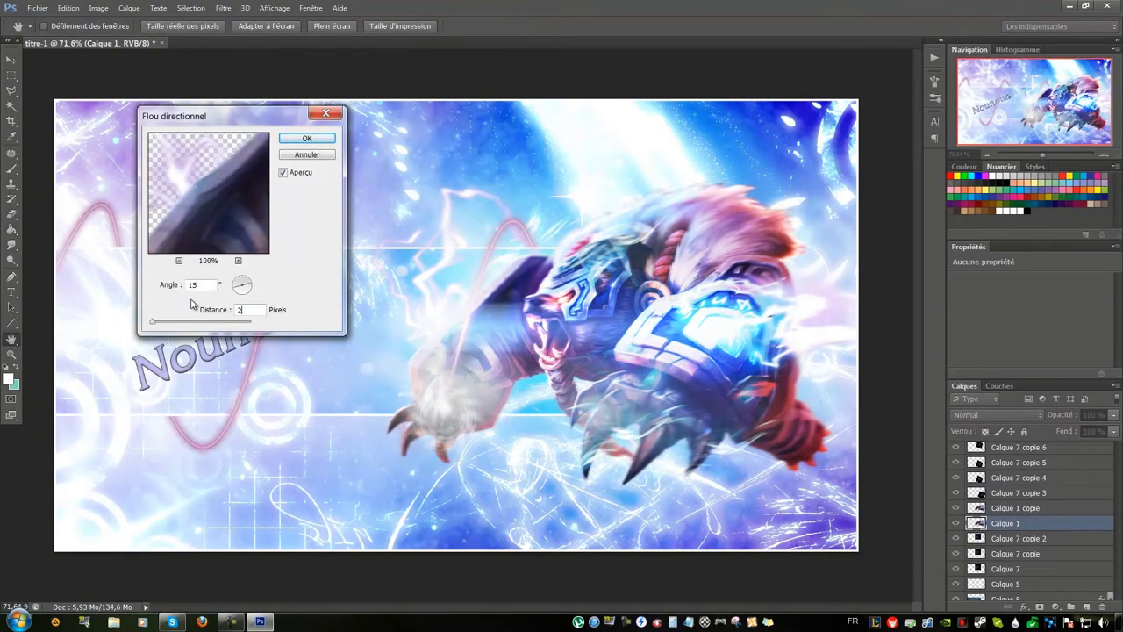
key("Return")
key("v")
left_click_drag(733, 311, 771, 320)
key("5")
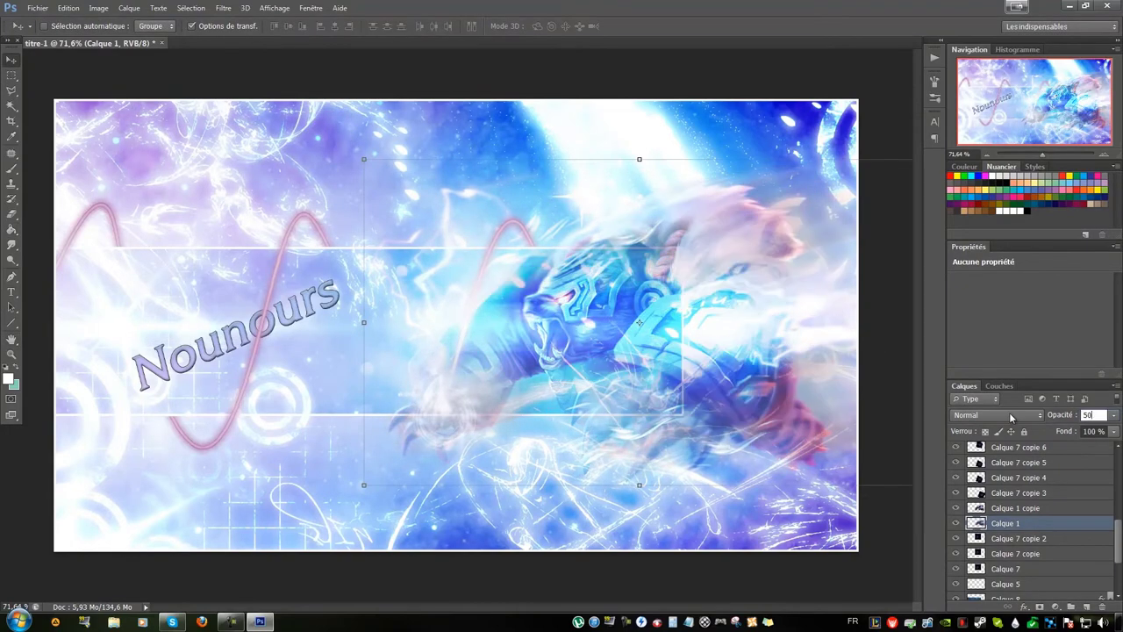
Move the bear layer above its blurred copy and duplicate it as an Incrustation layer
left_click_drag(1018, 523, 1035, 504)
right_click(996, 525)
left_click(895, 76)
key("Return")
left_click(11, 76)
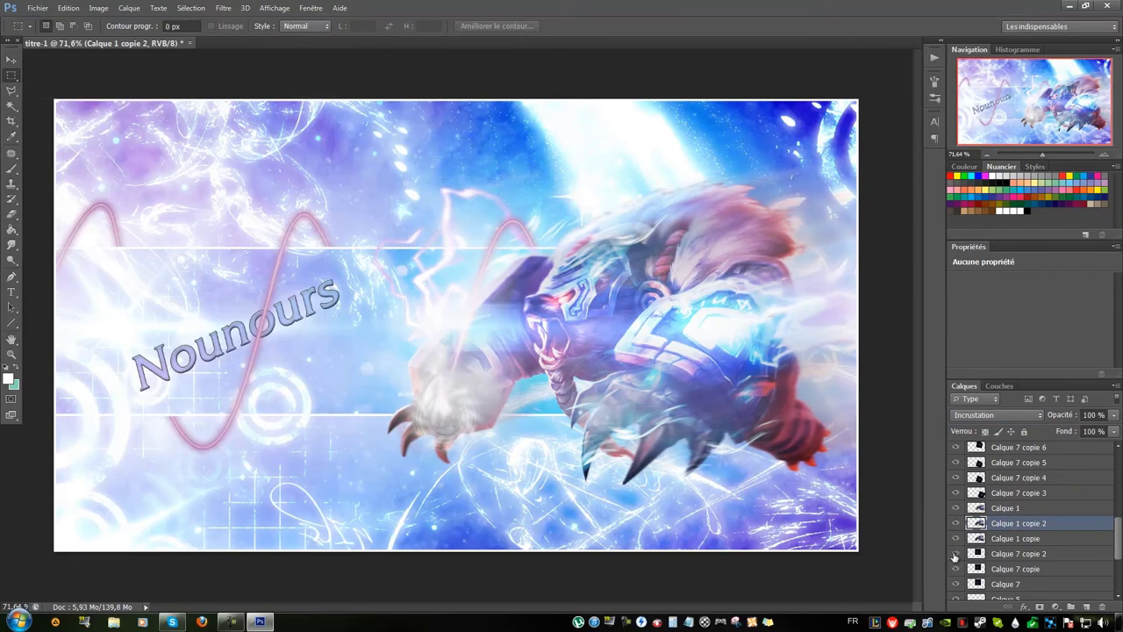
Hide and show the bear layer to compare it against the blurred copies
scroll(955, 556, "down", 2)
scroll(956, 540, "down", 2)
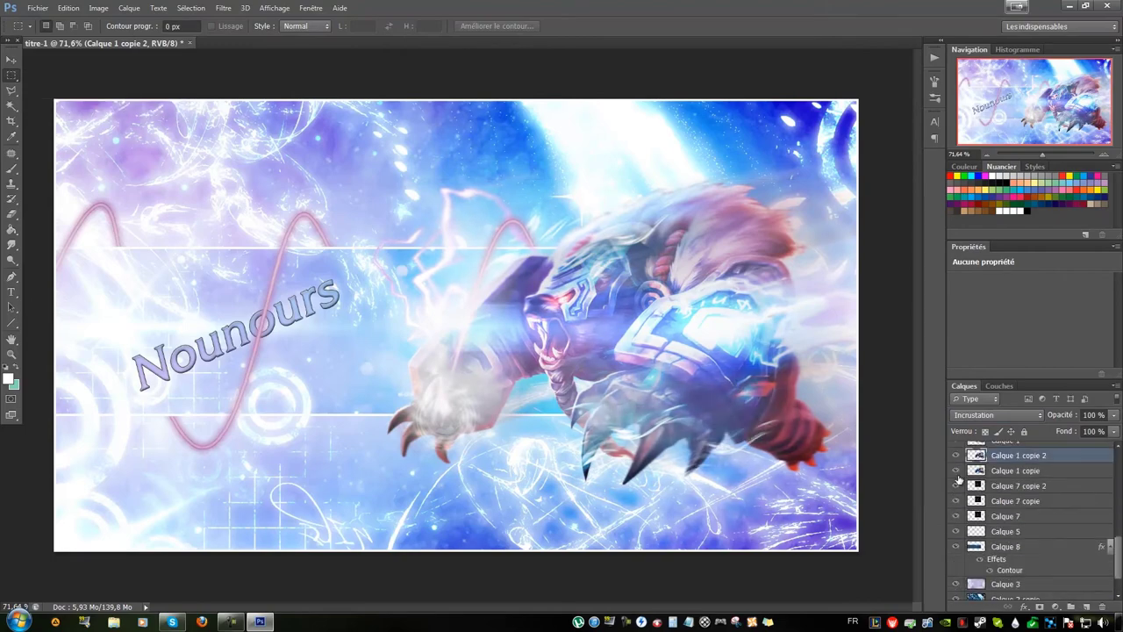
scroll(958, 474, "up", 4)
scroll(958, 452, "up", 1)
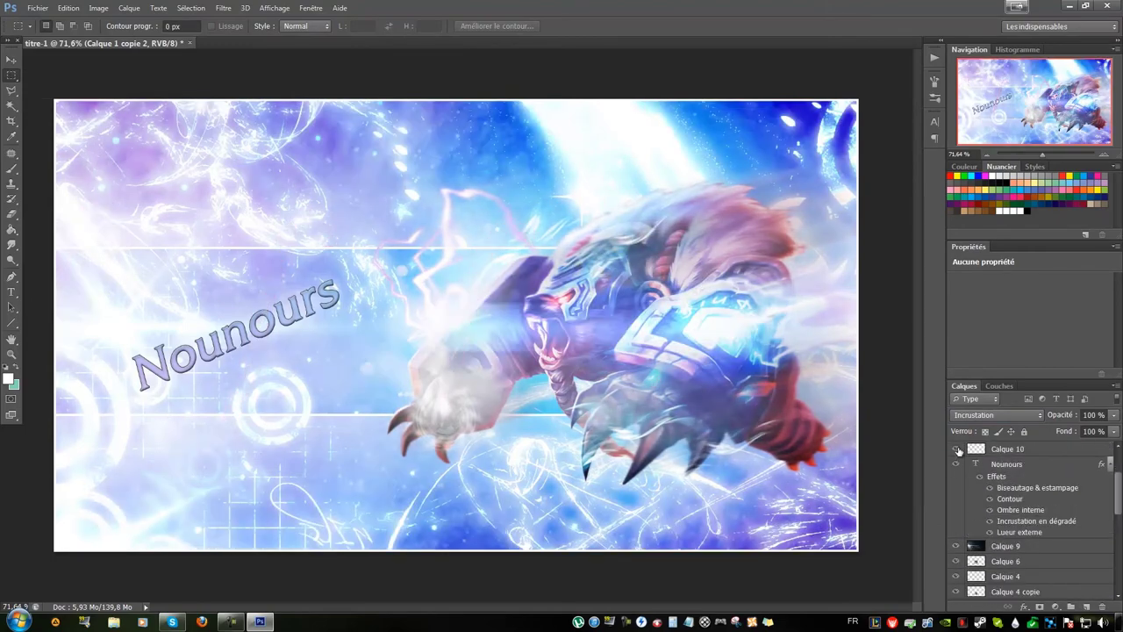
scroll(973, 571, "down", 5)
left_click(956, 532)
left_click(955, 533)
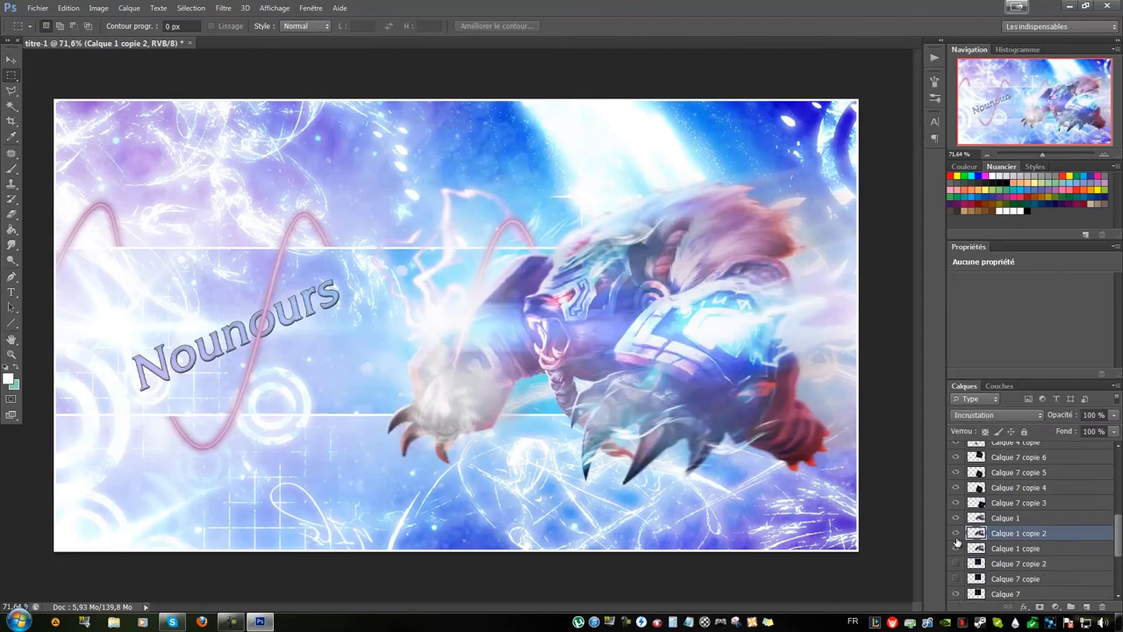
Select the lower bear copy and toggle its visibility to compare the effect
key("alt+bracketleft")
scroll(965, 507, "down", 2)
left_click(956, 548)
left_click(956, 549)
left_click(956, 549)
left_click(955, 548)
scroll(965, 557, "up", 5)
Duplicate the Calque 4 copie glow layer to brighten the claws, checking the result
left_click(971, 553)
key("ctrl+j")
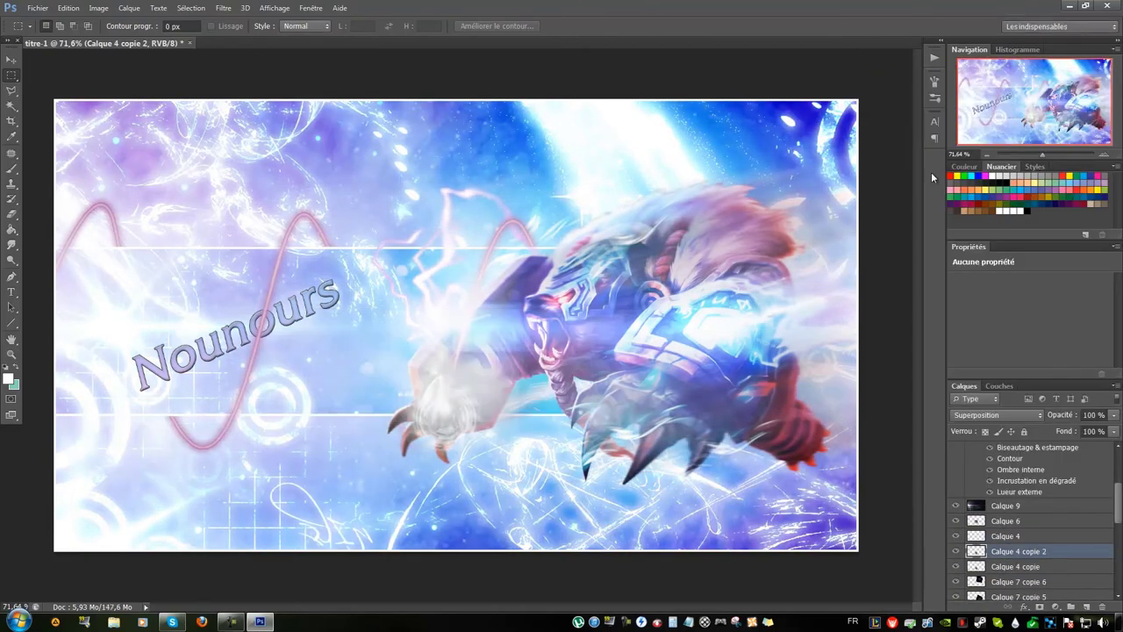
left_click(956, 535)
left_click(955, 521)
Duplicate Calque 6 and start a Hue/Saturation adjustment layer
right_click(1009, 521)
left_click(904, 93)
key("Return")
left_click(998, 415)
right_click(11, 214)
left_click(1056, 606)
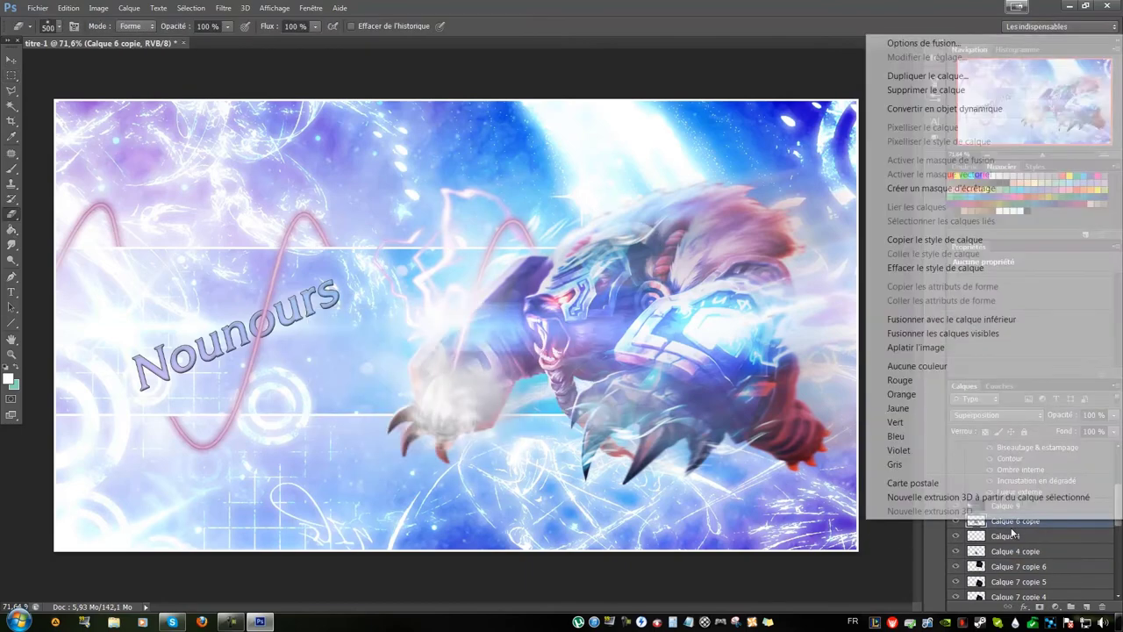
Clip the Hue/Saturation adjustment to the glow copy with Saturation 51, then merge it
left_click(886, 263)
left_click_drag(974, 326, 993, 326)
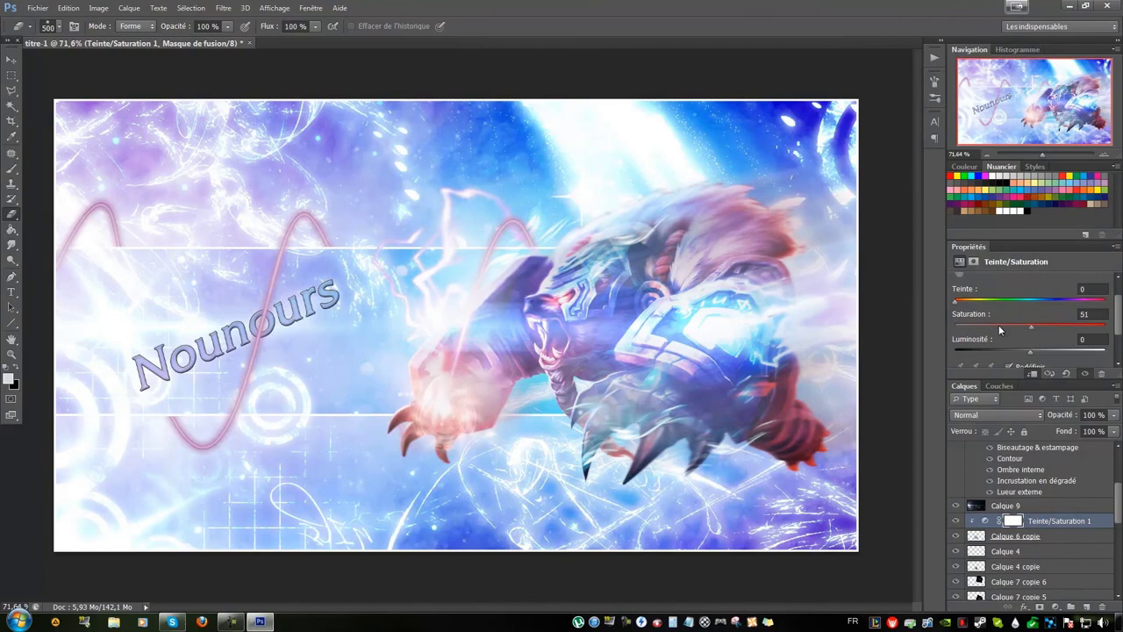
right_click(1047, 535)
Scale down and rotate the glow layer to sit over the bear's arm
key("ctrl+t")
mouse_move(544, 495)
left_mouse_down()
mouse_move(654, 562)
mouse_move(602, 519)
left_mouse_up()
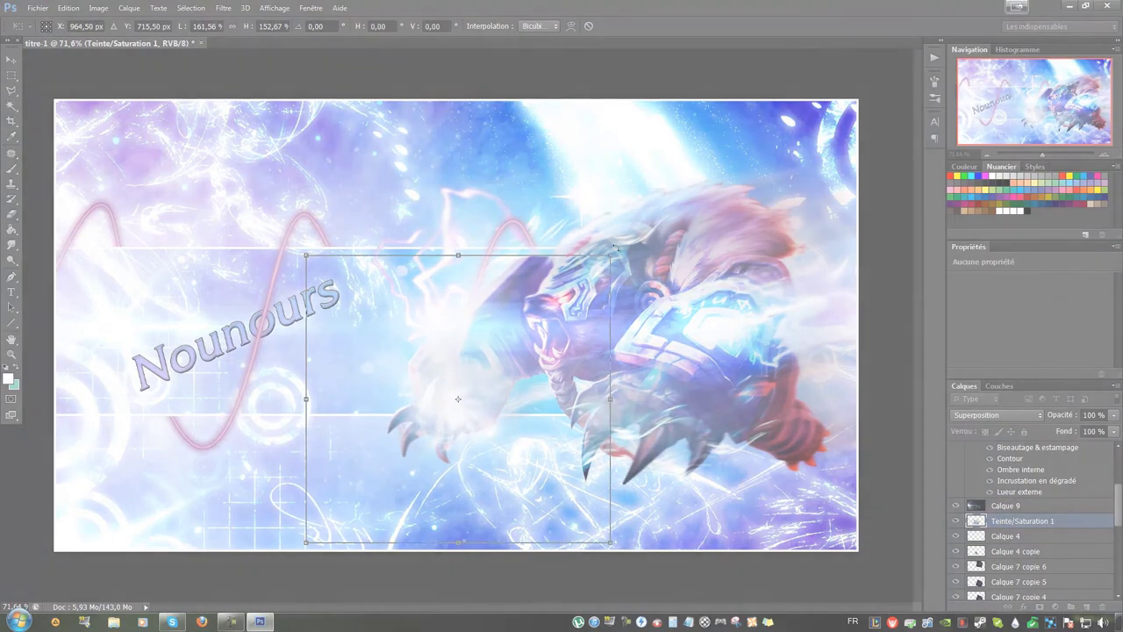
left_click_drag(492, 421, 518, 458)
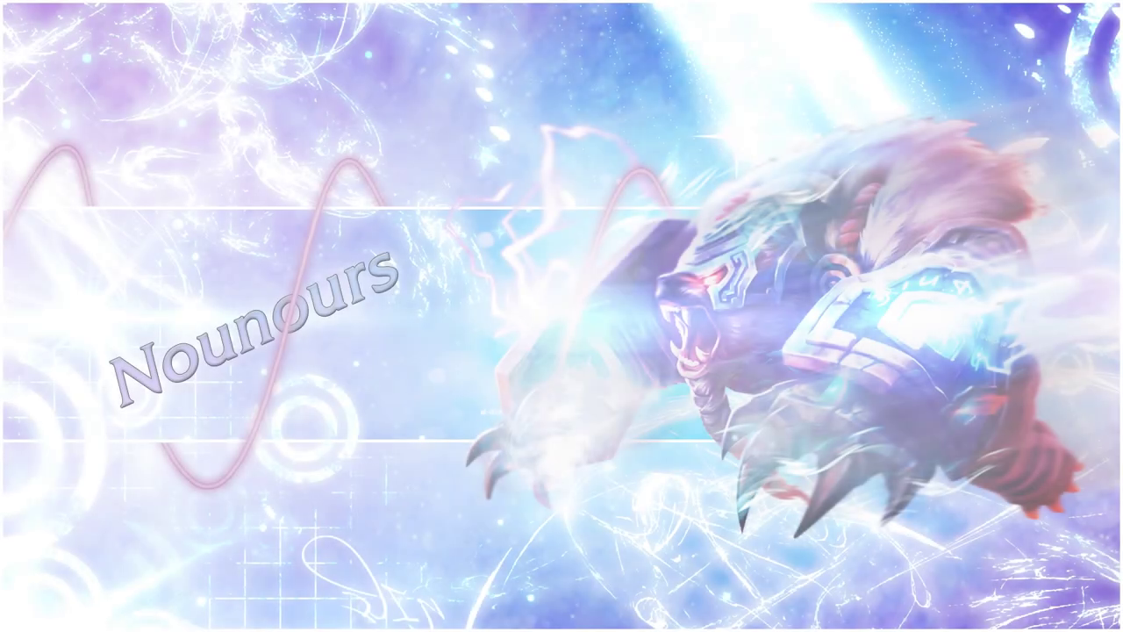